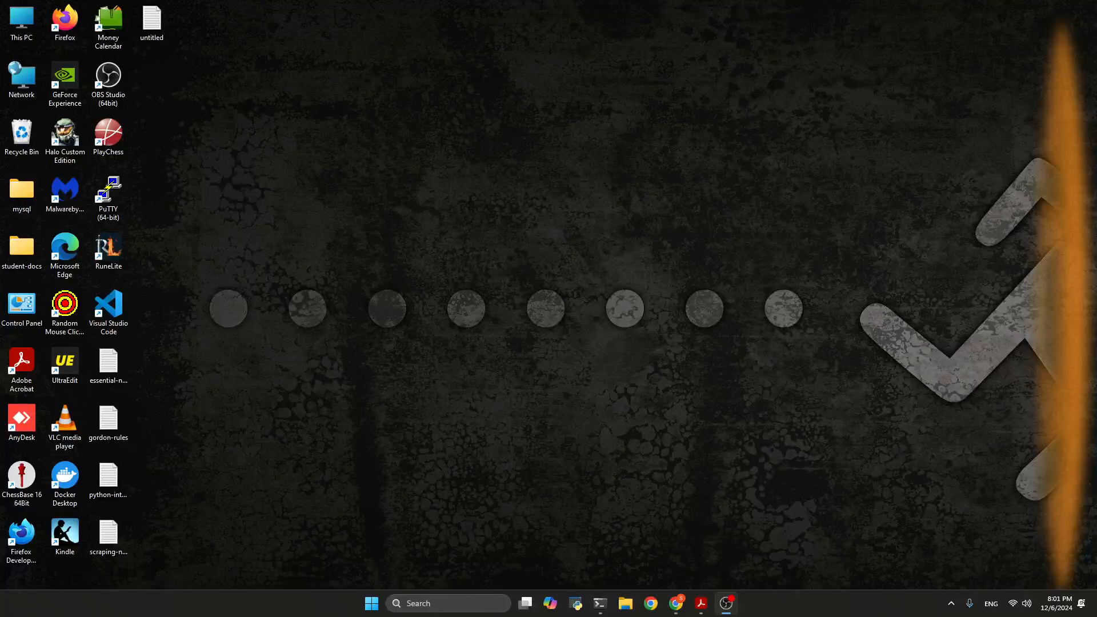
Switch to the browser and review the Route 53 guide's prerequisites and procedure for routing traffic to an EC2 instance
key(alt+Tab)
drag(1096, 43, 823, 1)
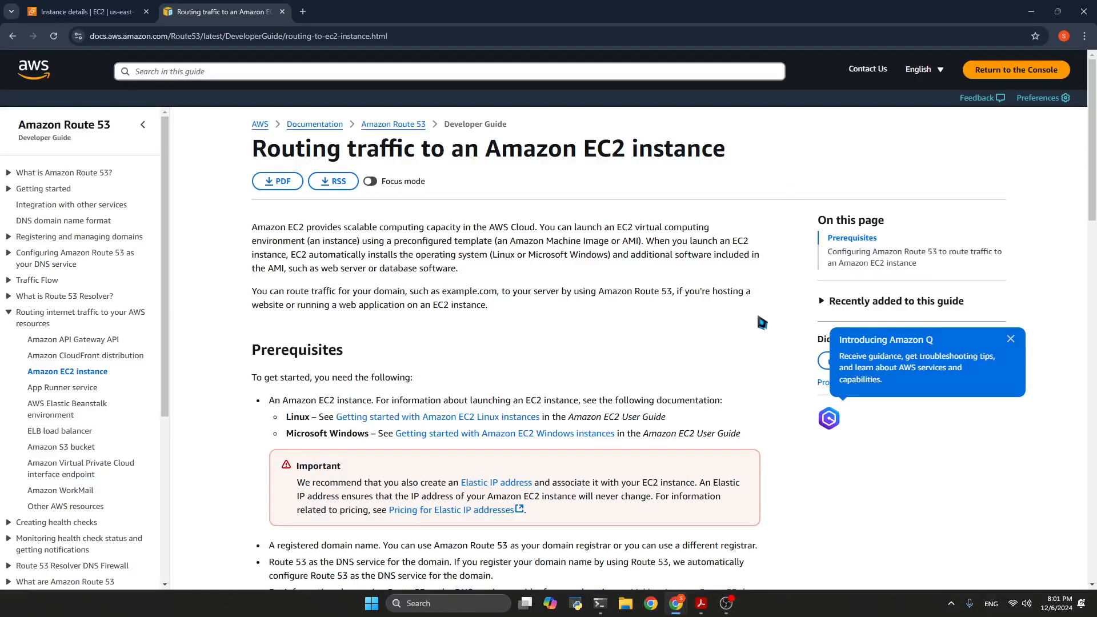
scroll(783, 338, down, 12)
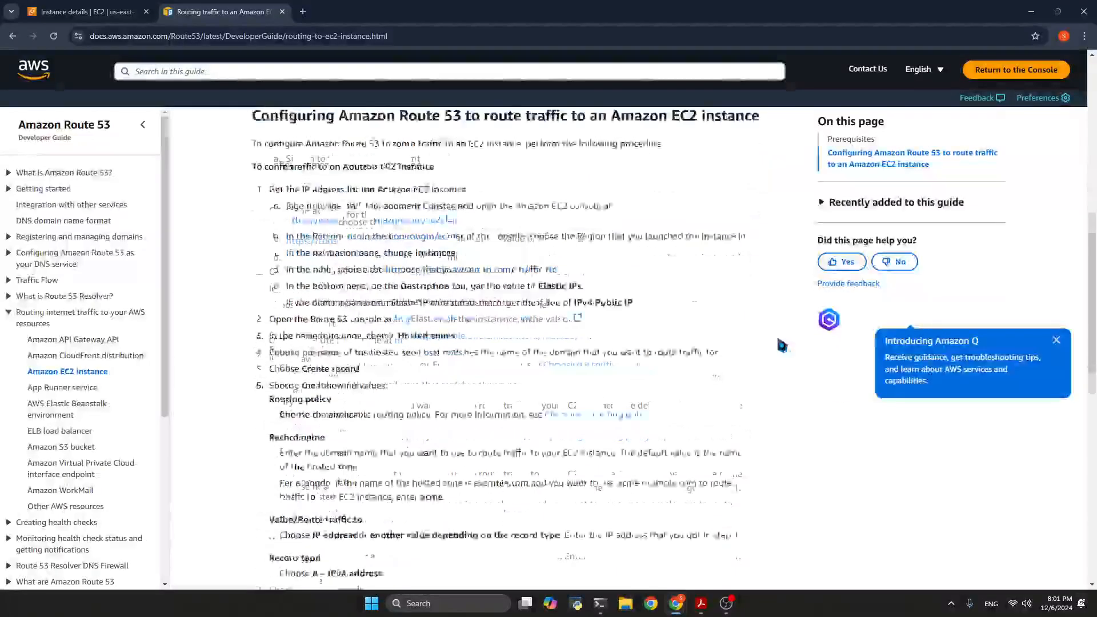
scroll(778, 340, down, 3)
scroll(778, 340, up, 15)
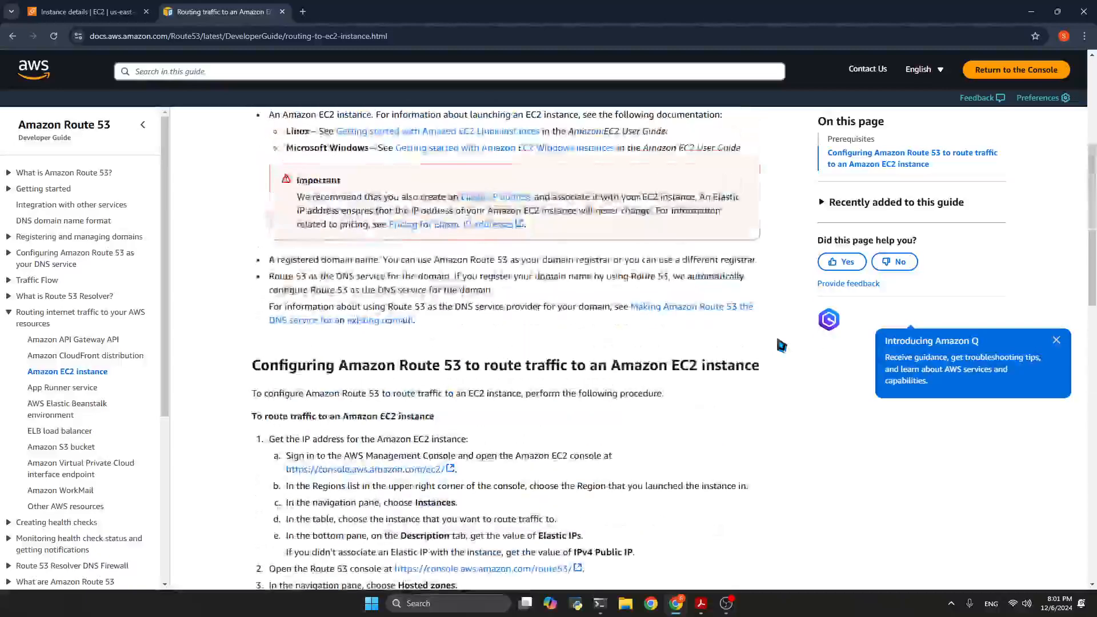
scroll(778, 340, down, 10)
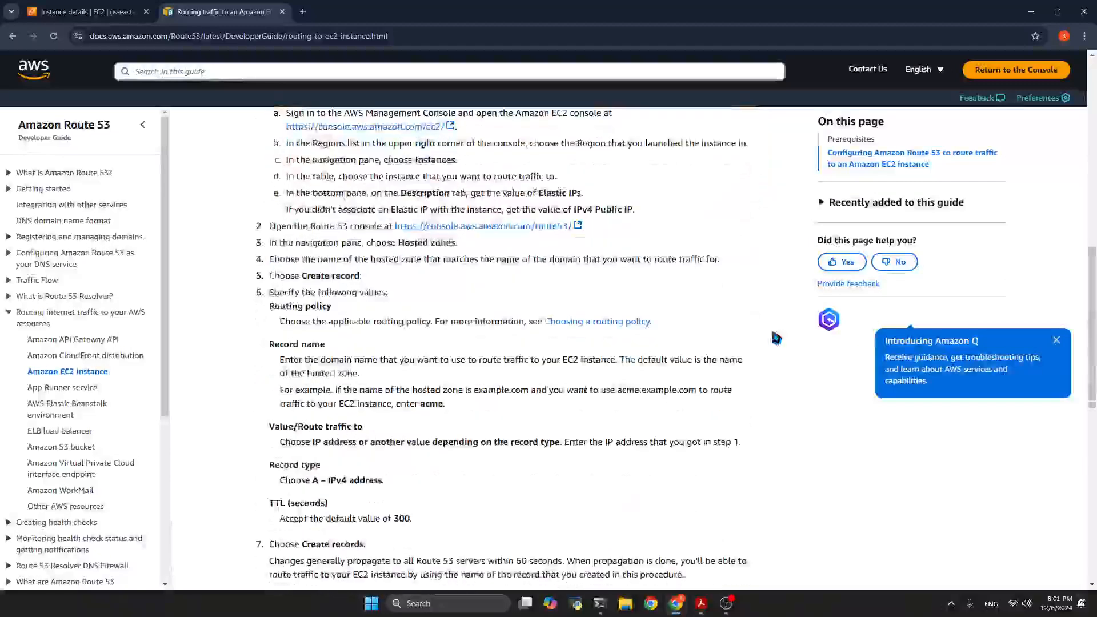
scroll(776, 338, up, 8)
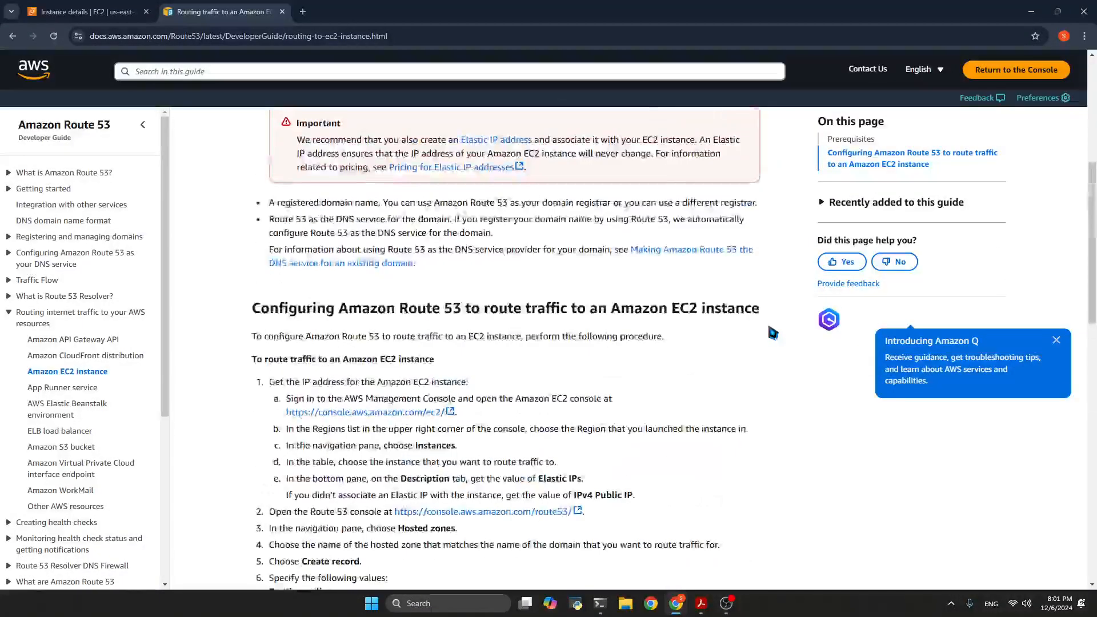
Load the Nimbus instance's public IPv4 DNS address in a new browser tab
click(88, 13)
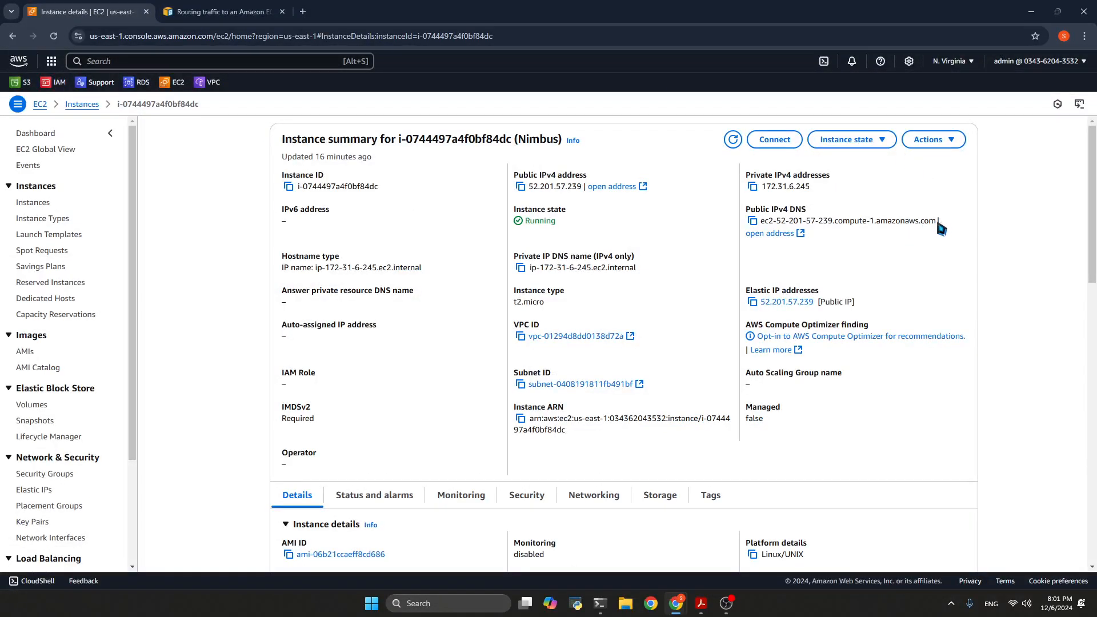
drag(937, 223, 760, 223)
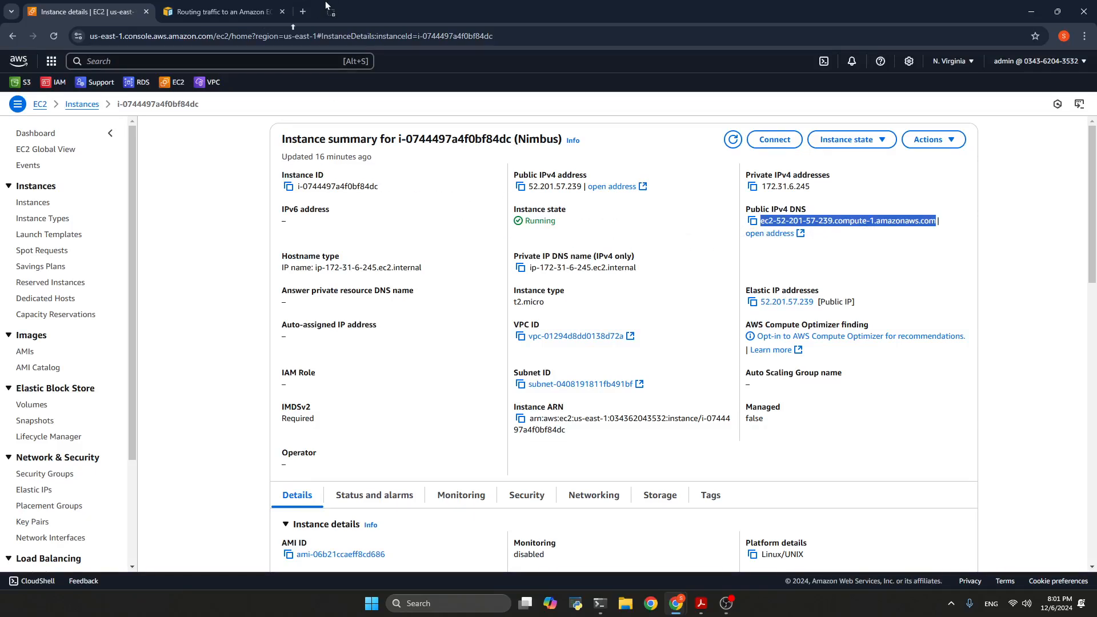
drag(326, 5, 327, 8)
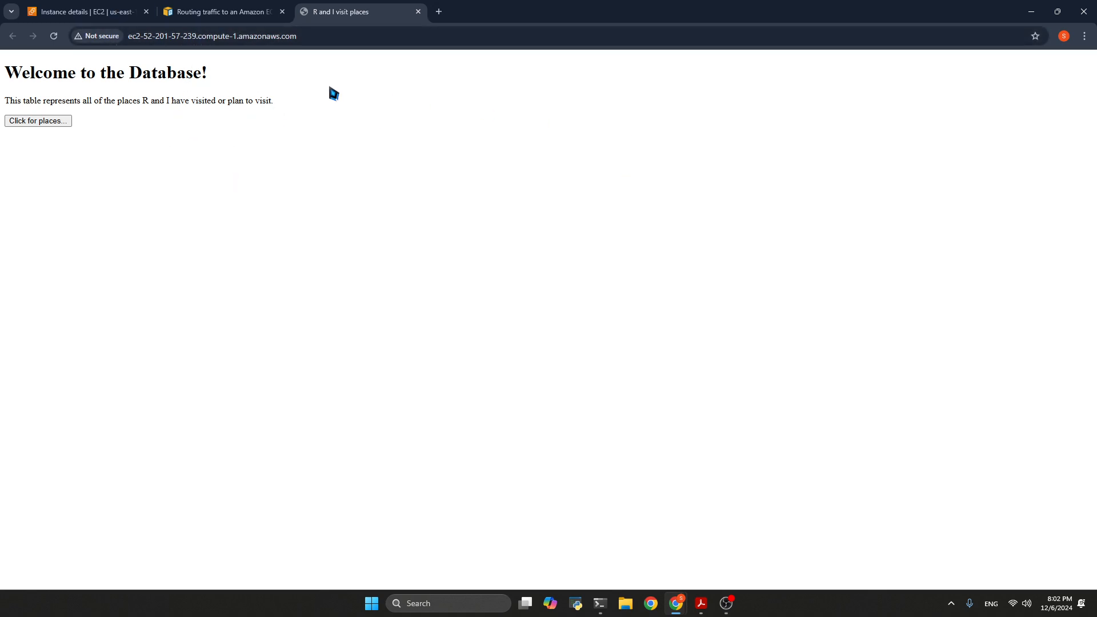
Search the AWS console for "route 53", mark the Route 53 service as a favorite and open its dashboard
click(125, 11)
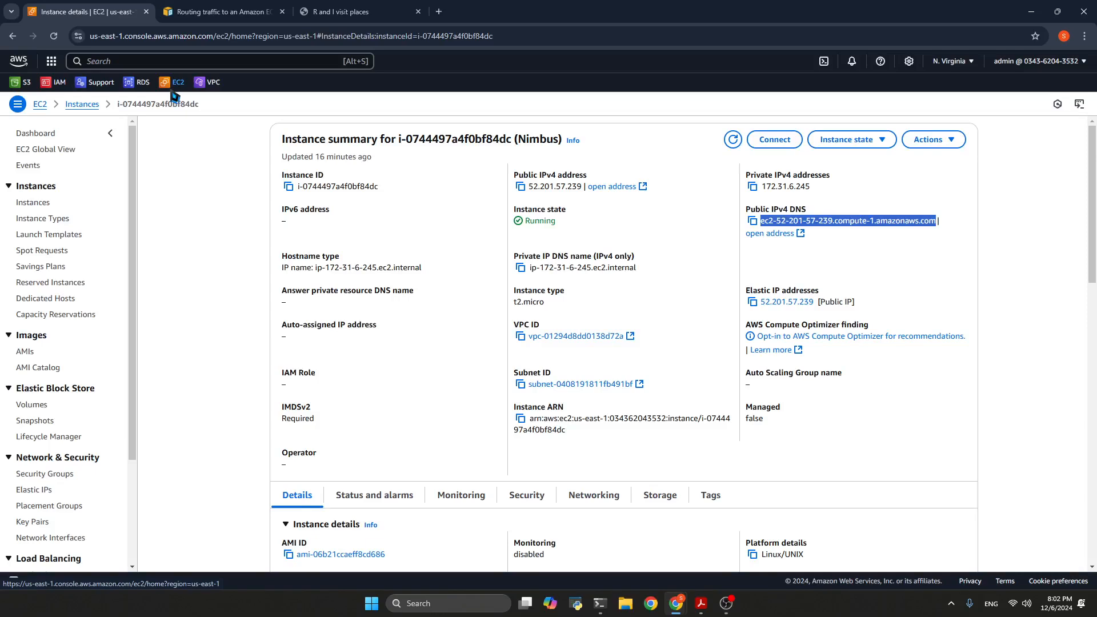
click(170, 64)
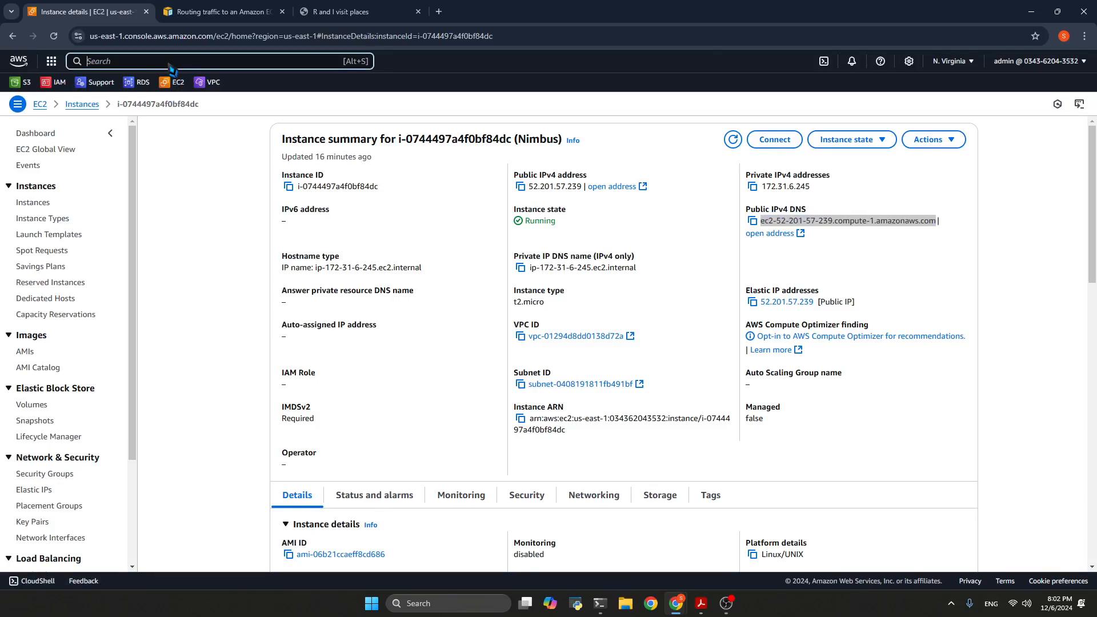
text(route 53)
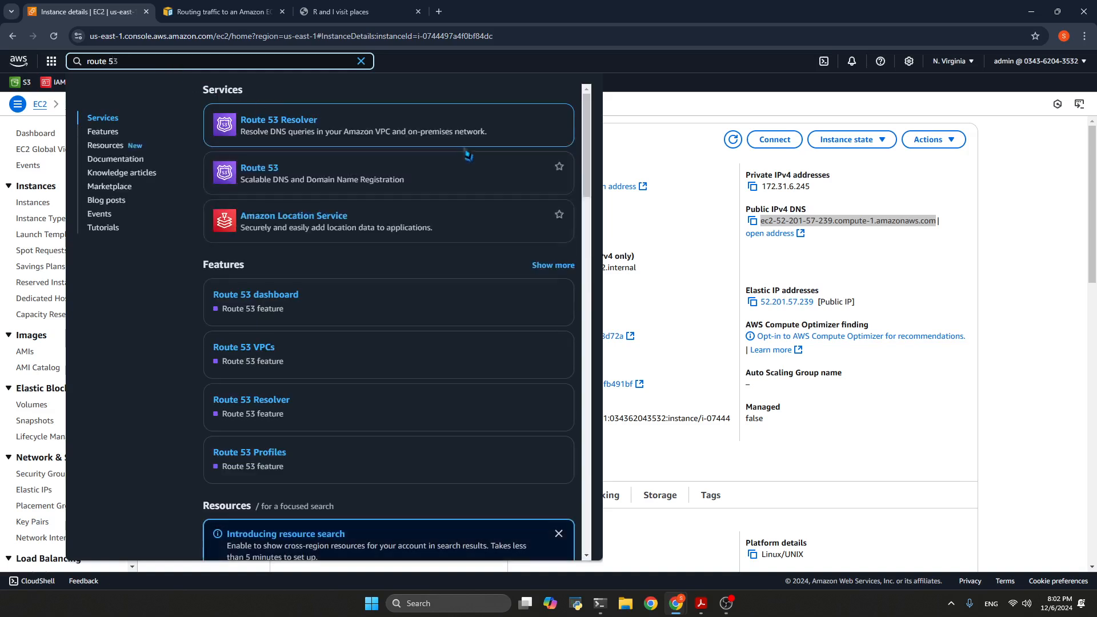
click(559, 166)
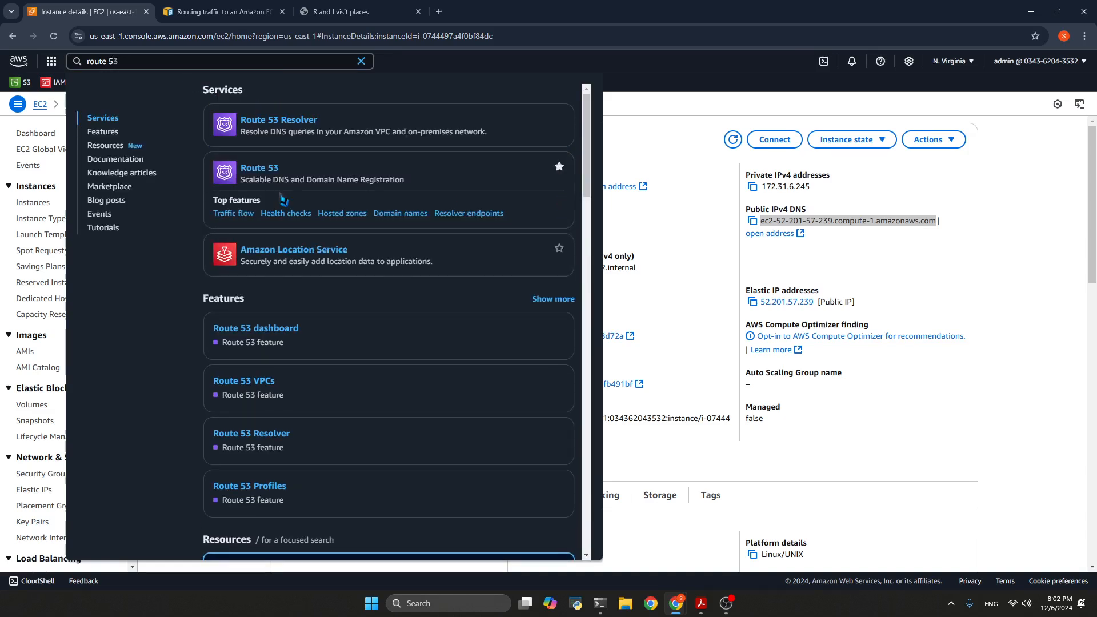
click(261, 169)
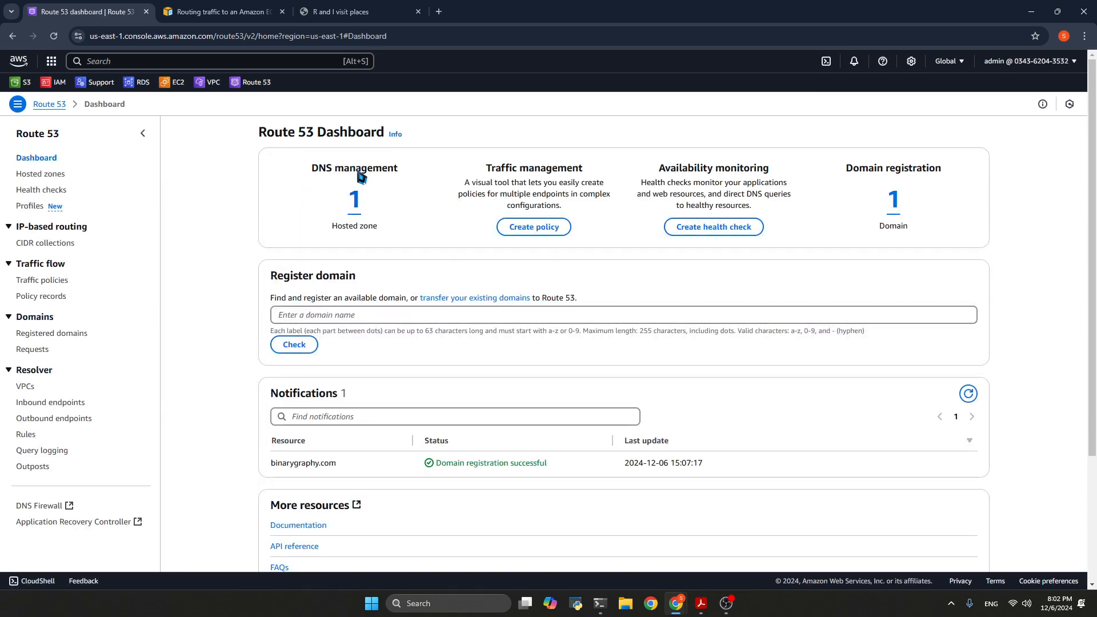
Show the registered domains in Route 53 and open the EC2 dashboard in a separate tab
click(894, 200)
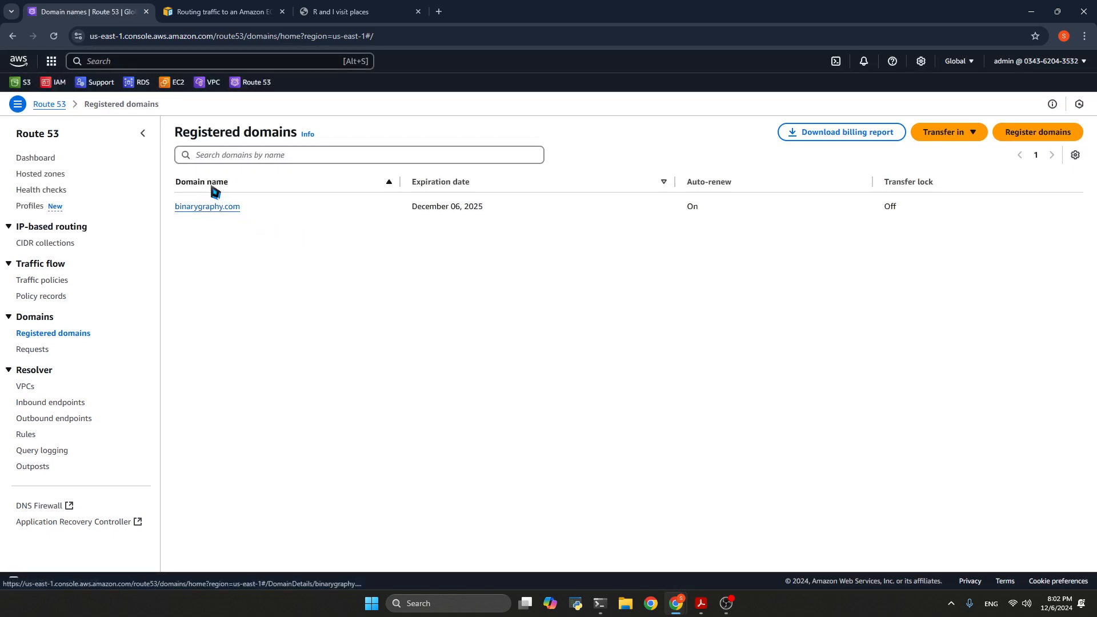
right_click(174, 81)
click(197, 91)
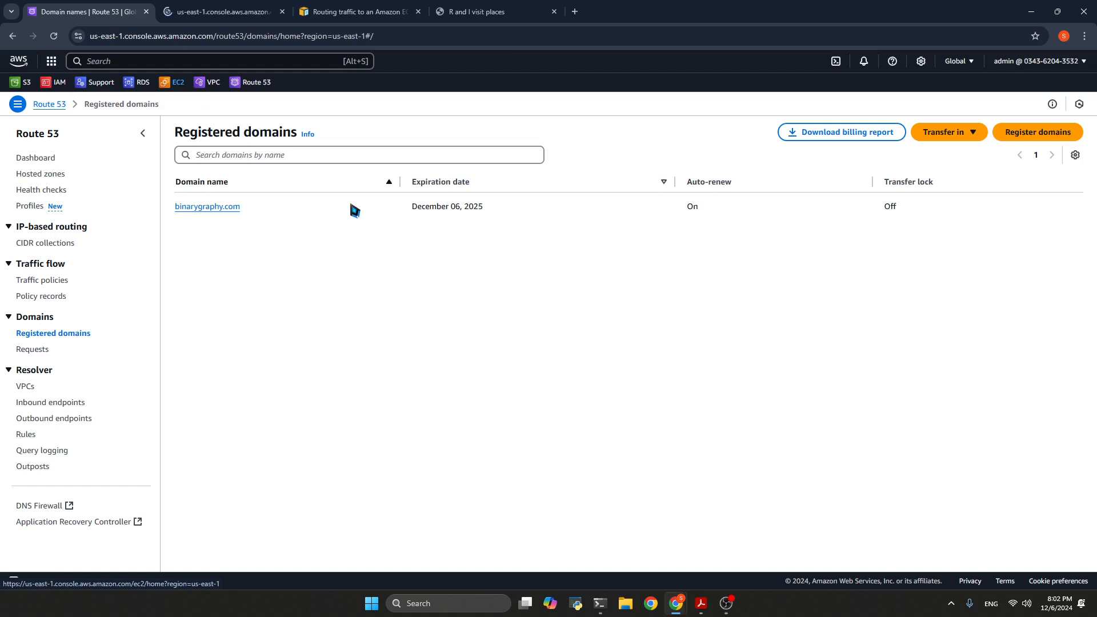
Load binarygraphy.com in a new tab and compare it with the site served at the EC2 address
drag(172, 207, 615, 7)
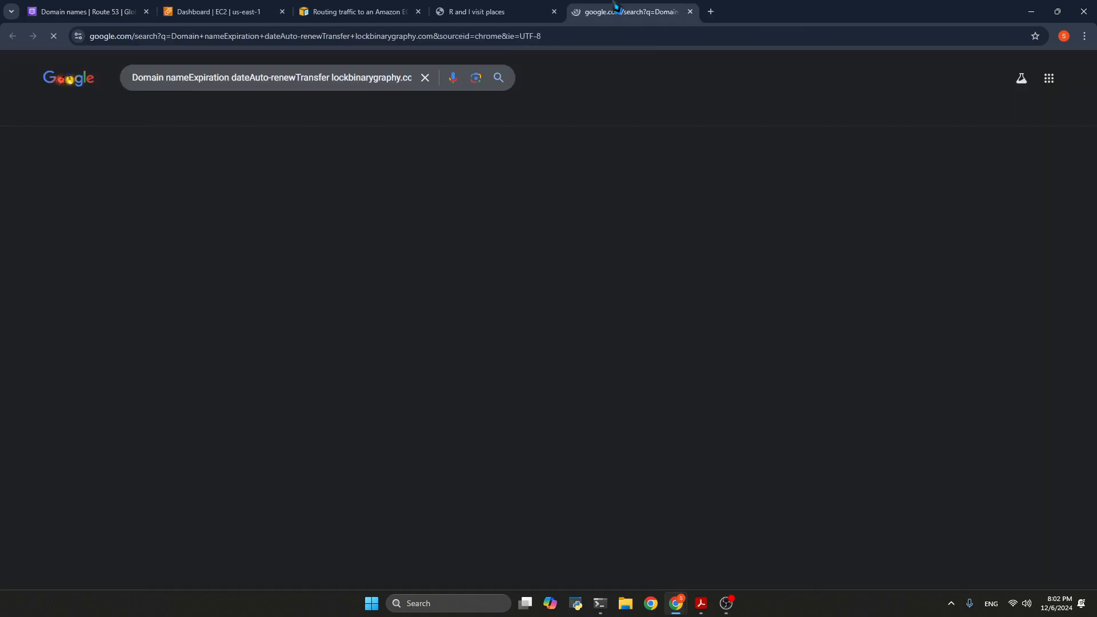
click(671, 39)
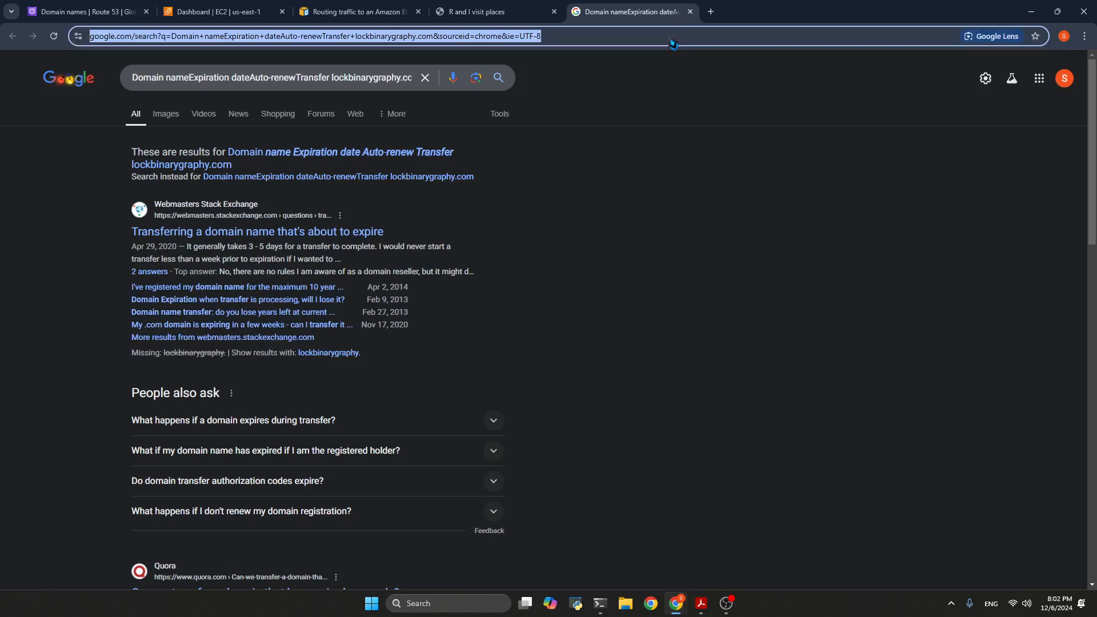
text(binarygraphy.com)
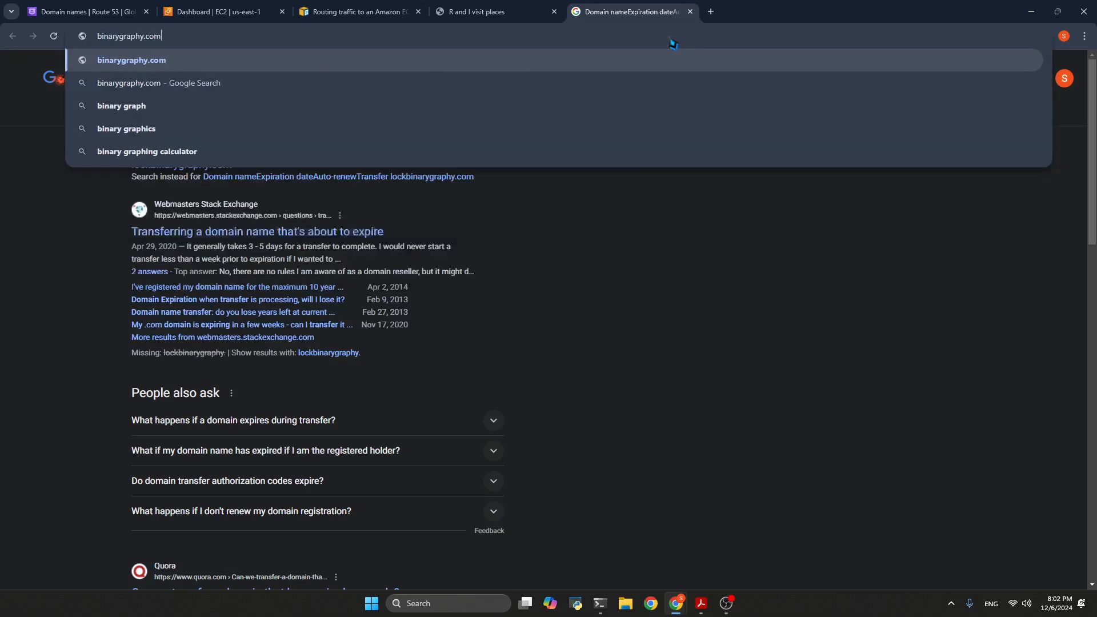
key(Return)
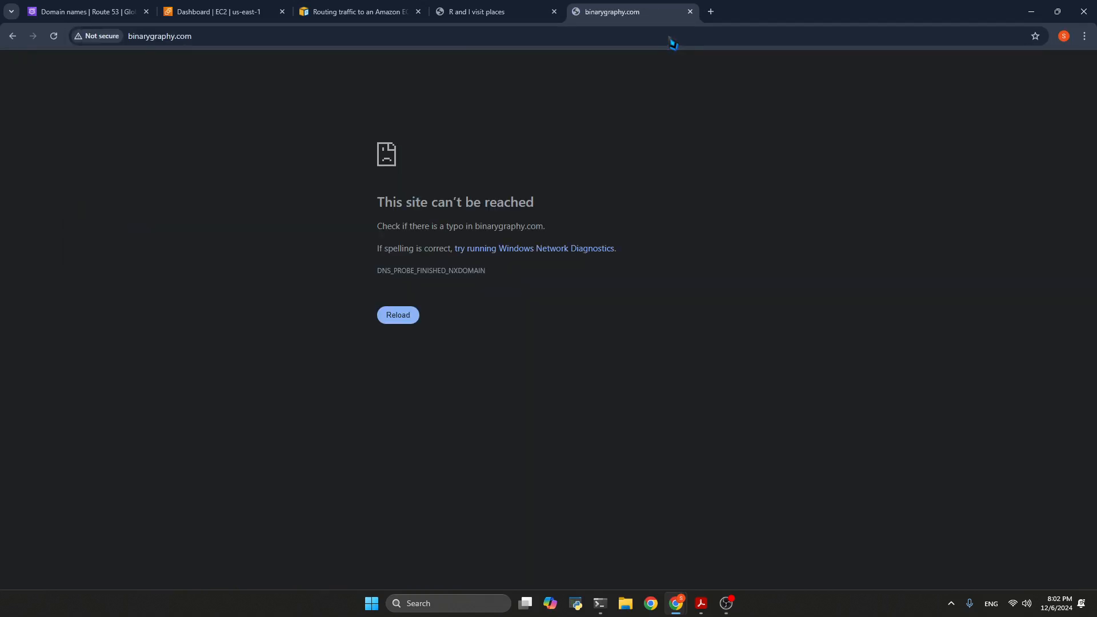
click(486, 12)
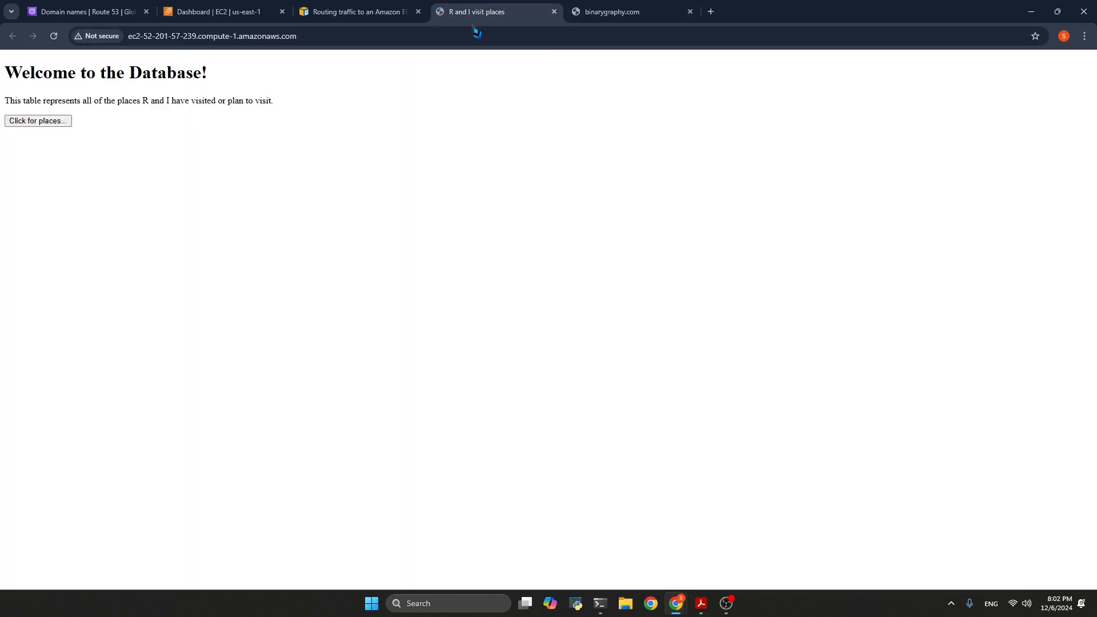
click(619, 18)
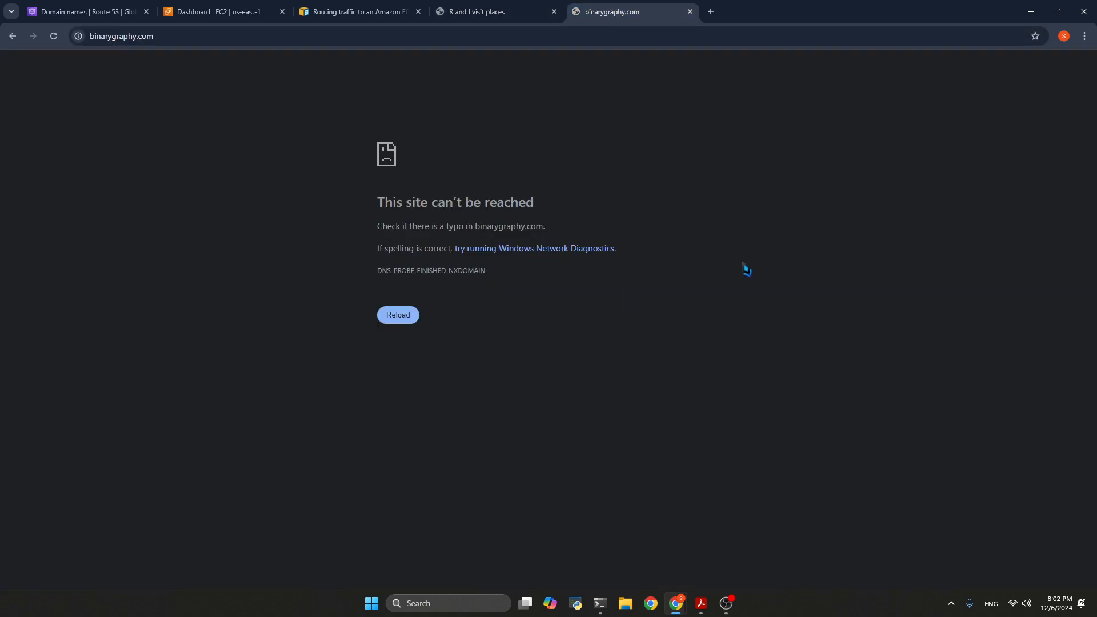
Return to the beginning of the guide on routing traffic to EC2 and move its tab out of this browser window
click(85, 7)
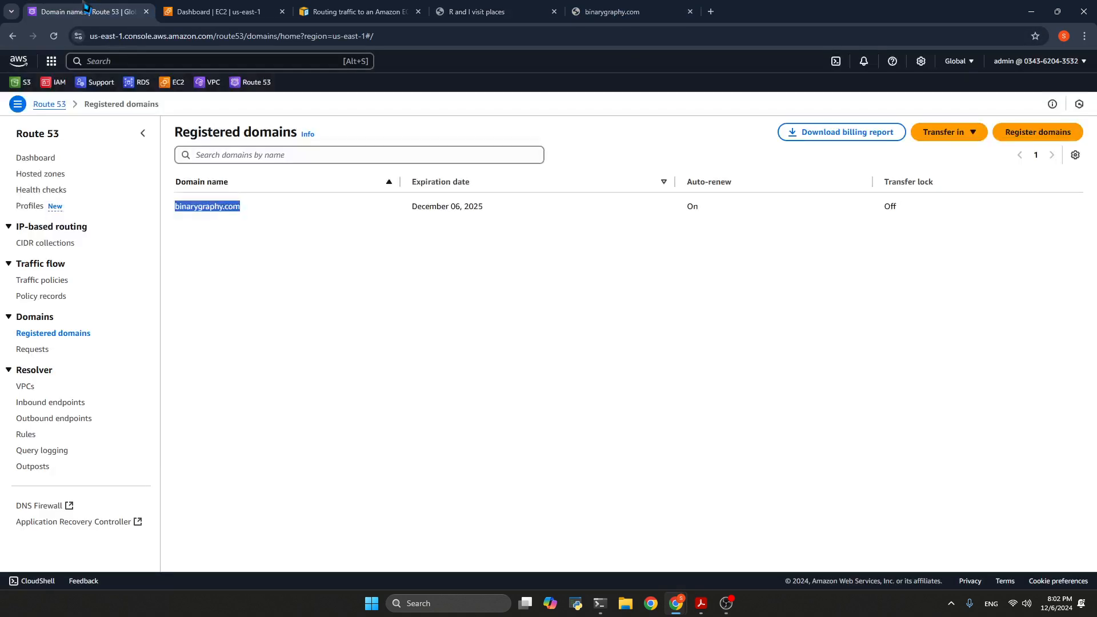
click(394, 10)
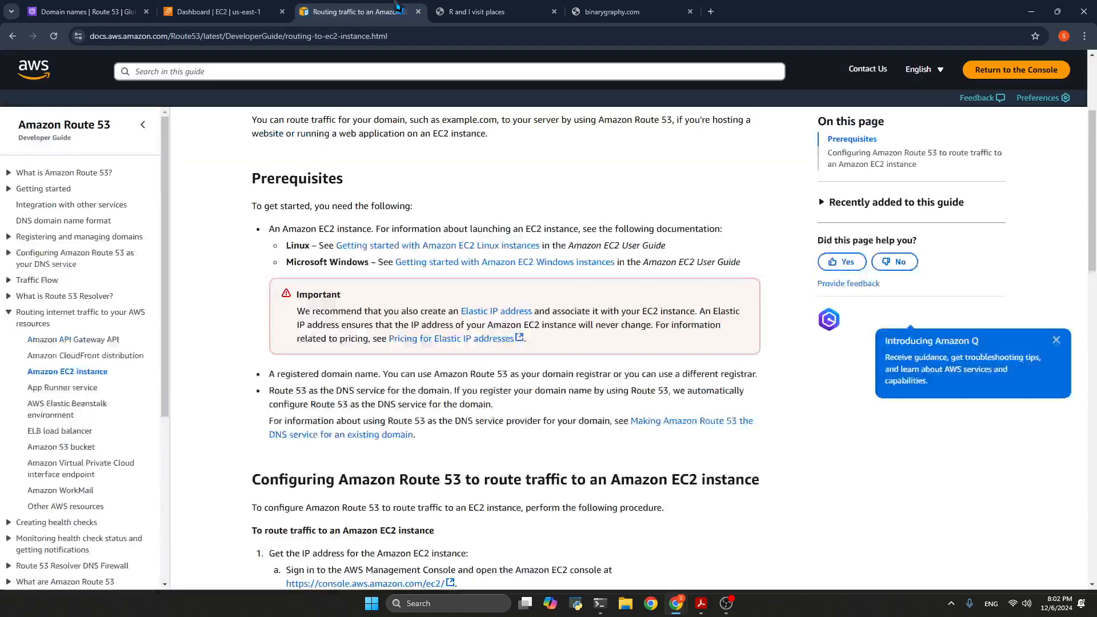
scroll(314, 257, up, 3)
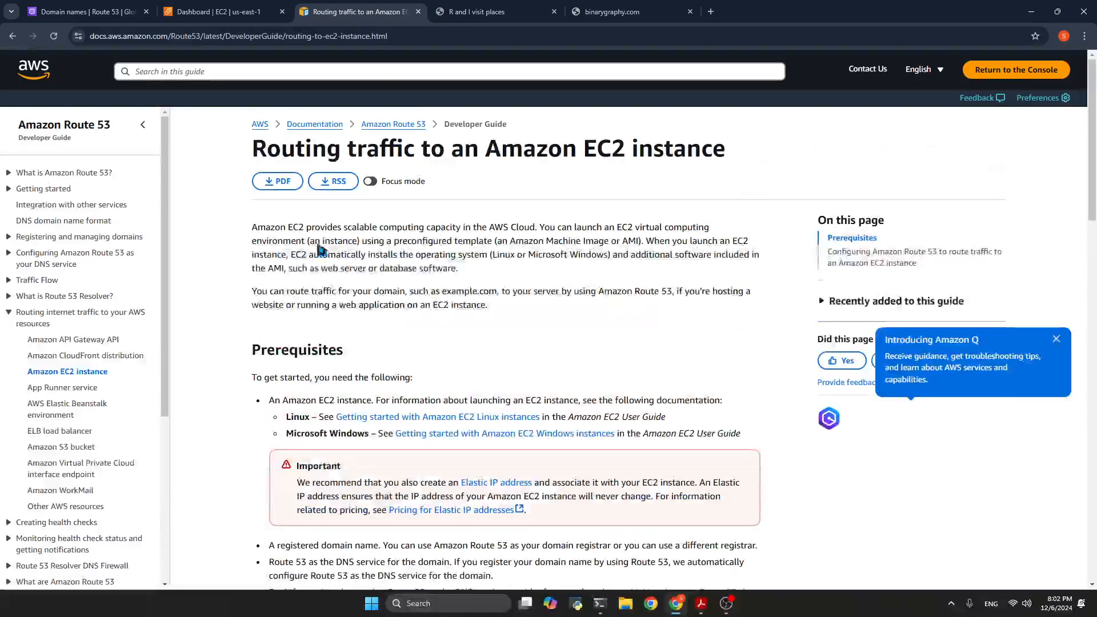
drag(371, 16, 1096, 257)
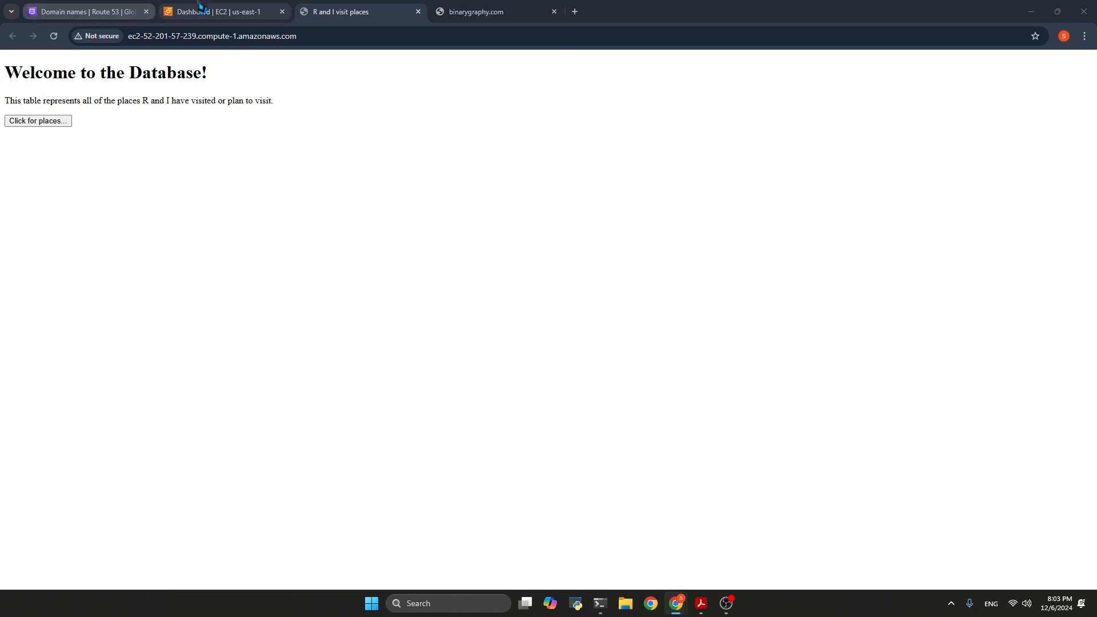
Open the Nimbus instance's details from the EC2 instances list and highlight its public IPv4 address
click(217, 11)
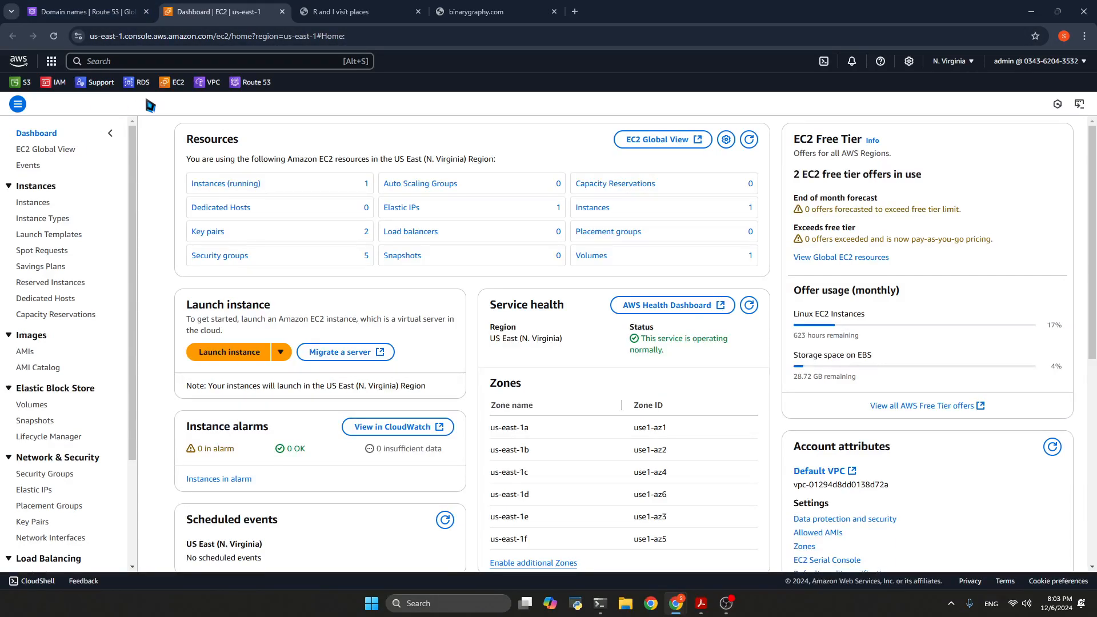
click(32, 206)
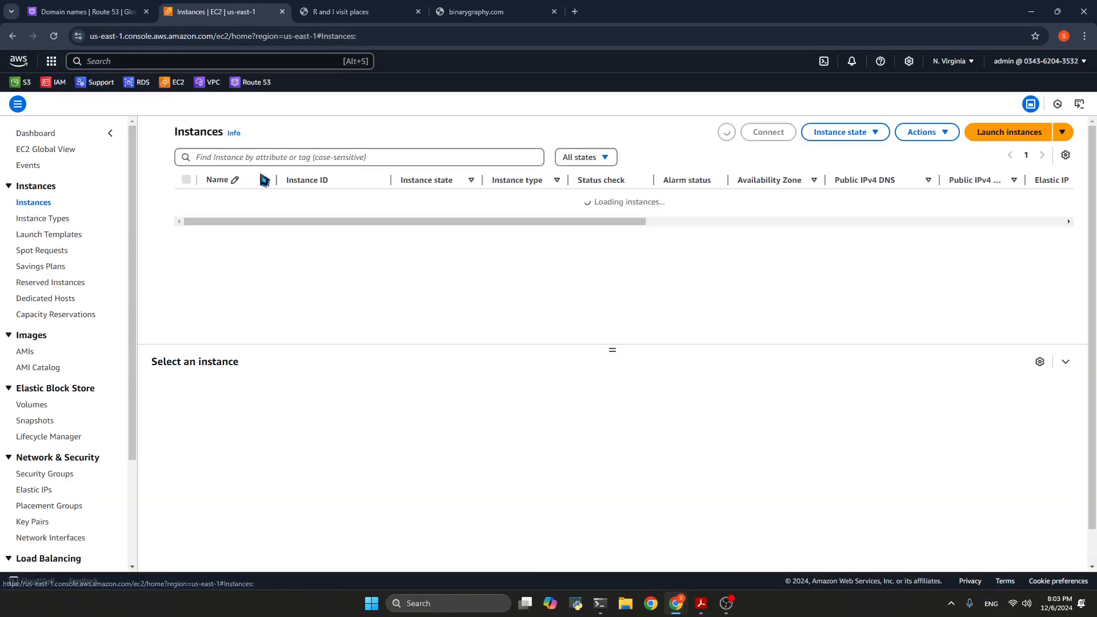
click(323, 200)
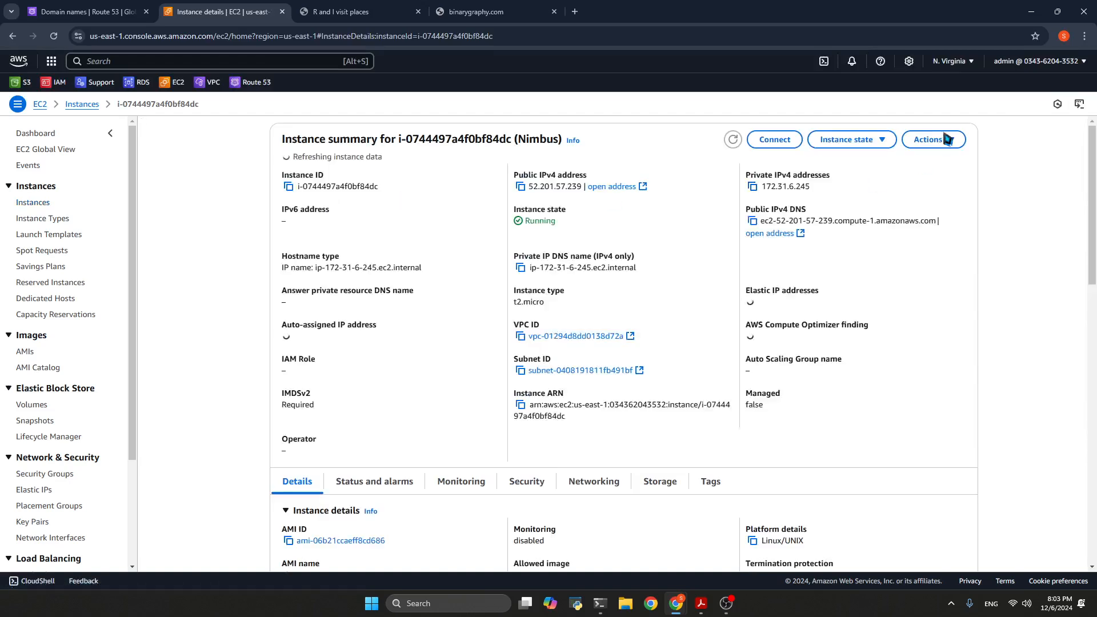
drag(529, 189, 583, 189)
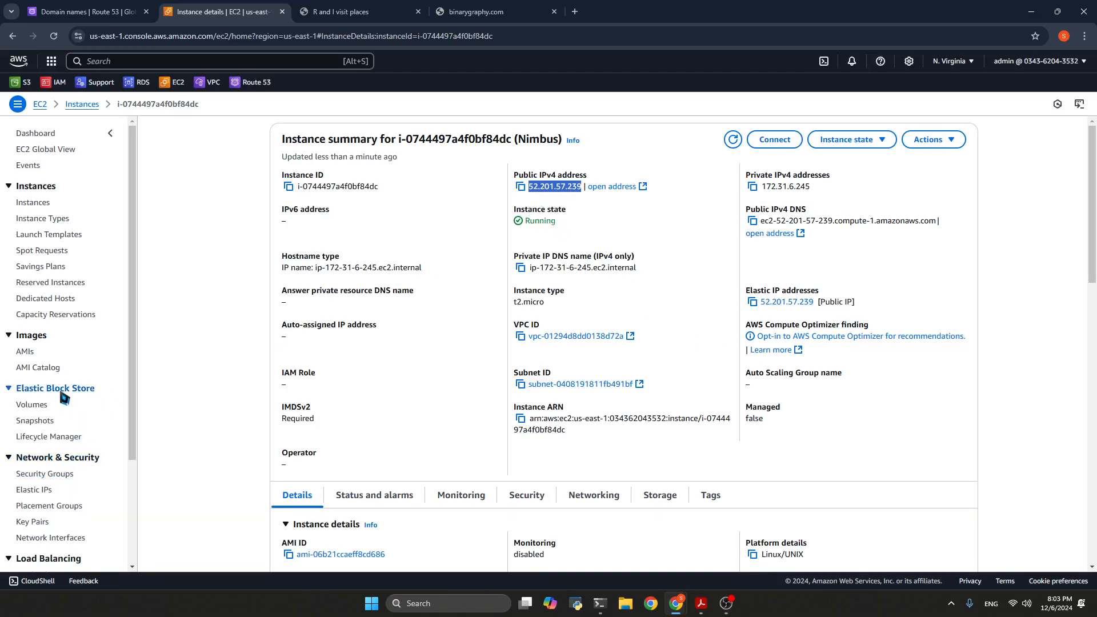
Look at the settings for allocating a new Elastic IP address and return to the Elastic IP addresses list
click(36, 492)
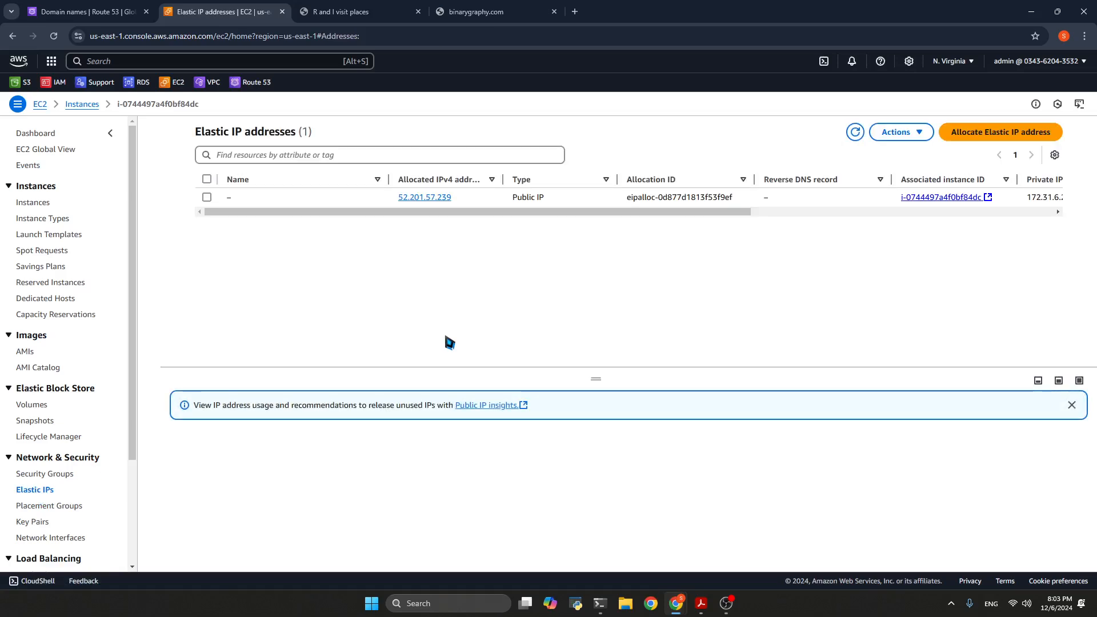
click(1035, 133)
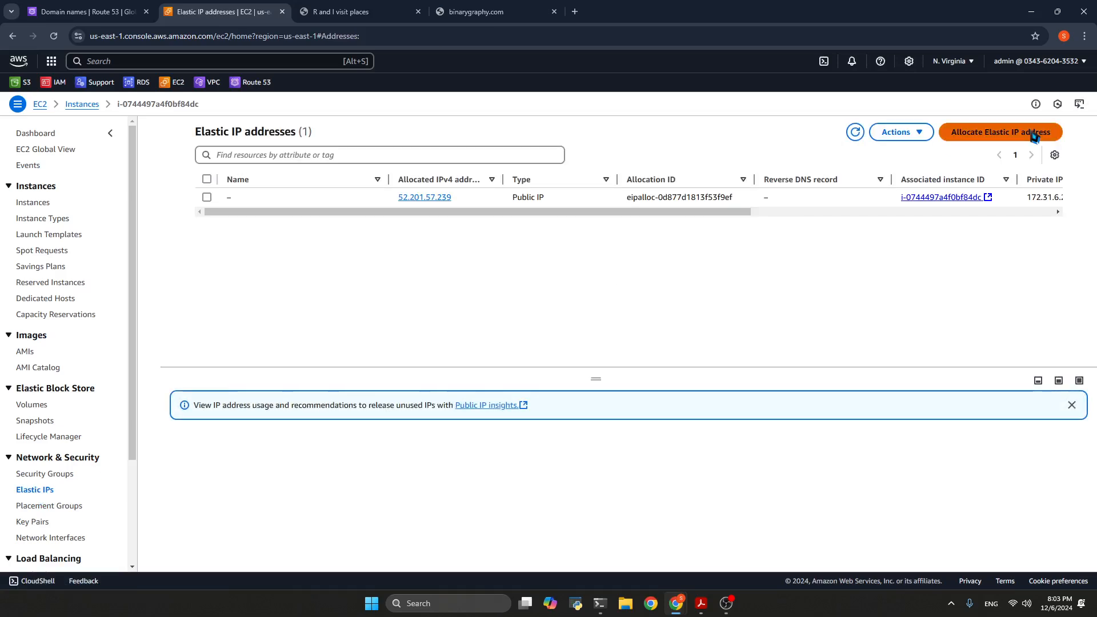
scroll(276, 211, down, 1)
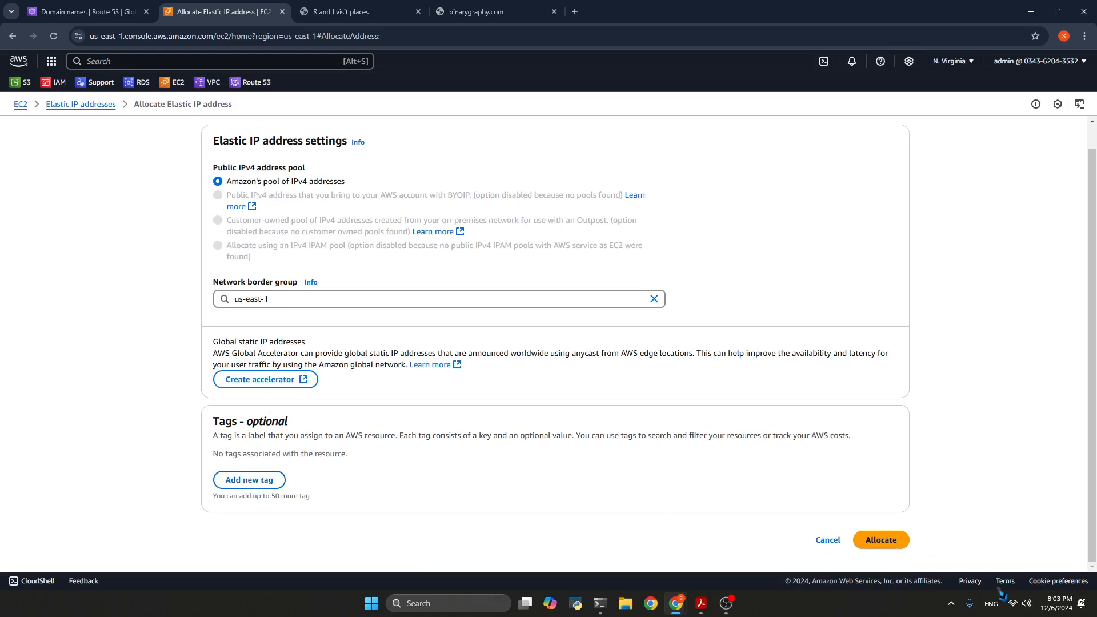
click(16, 40)
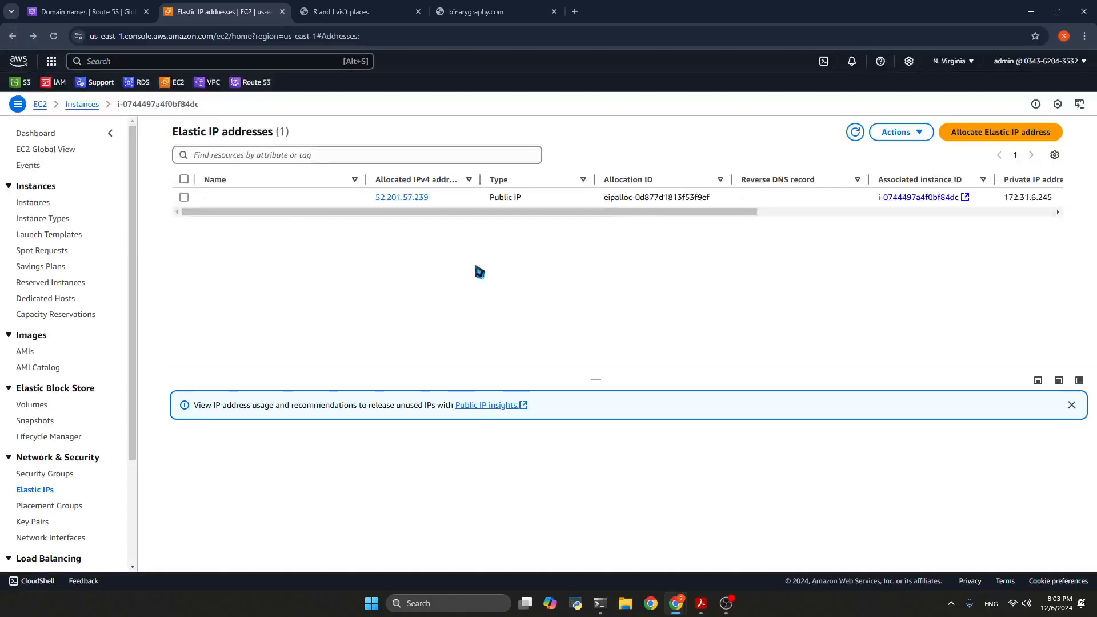
Look at the options for associating Elastic IP address 52.201.57.239 with an instance, and return to the running EC2 instances list
click(394, 198)
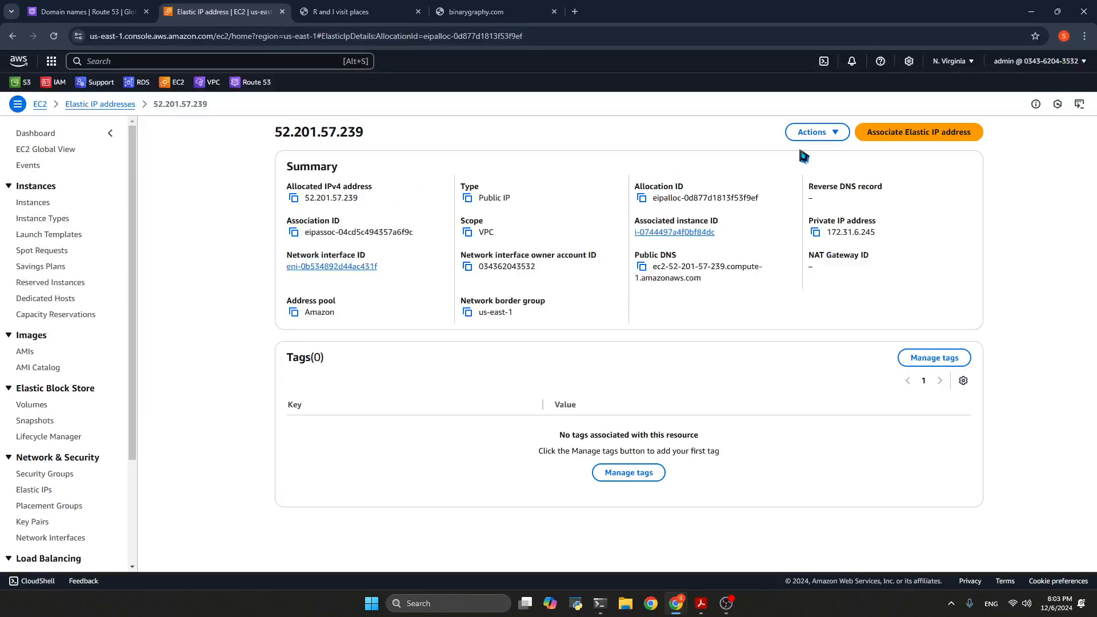
click(928, 138)
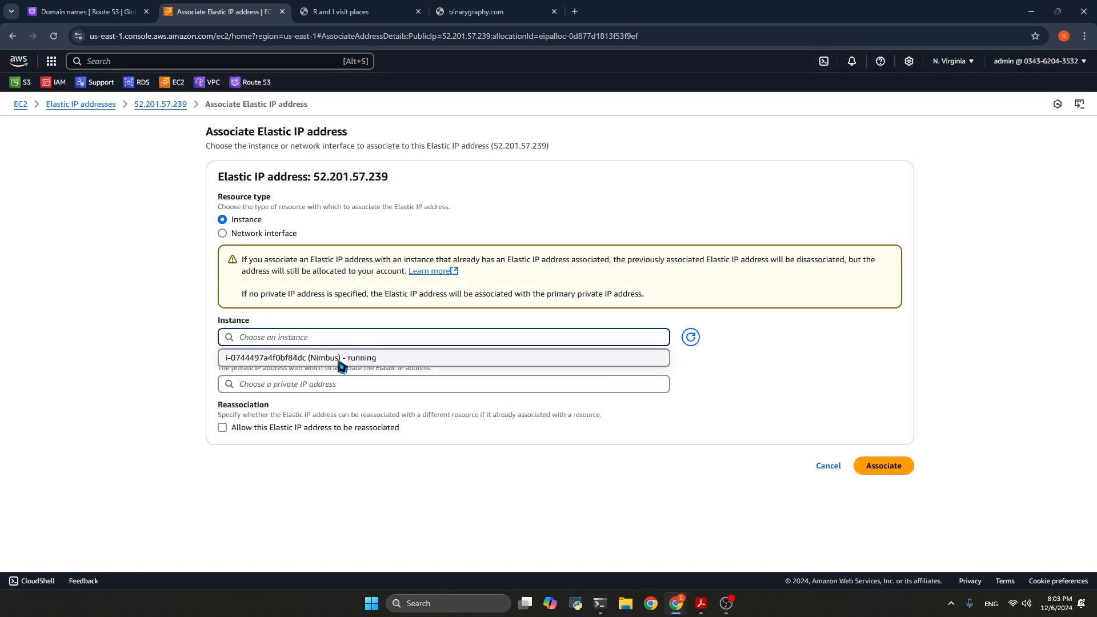
click(337, 388)
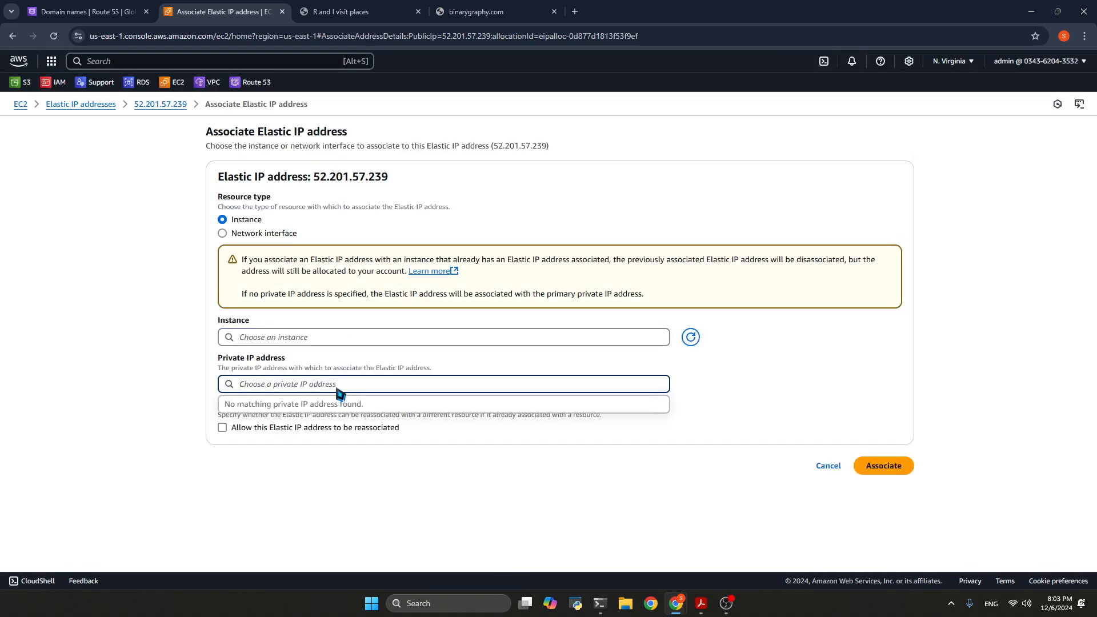
click(814, 375)
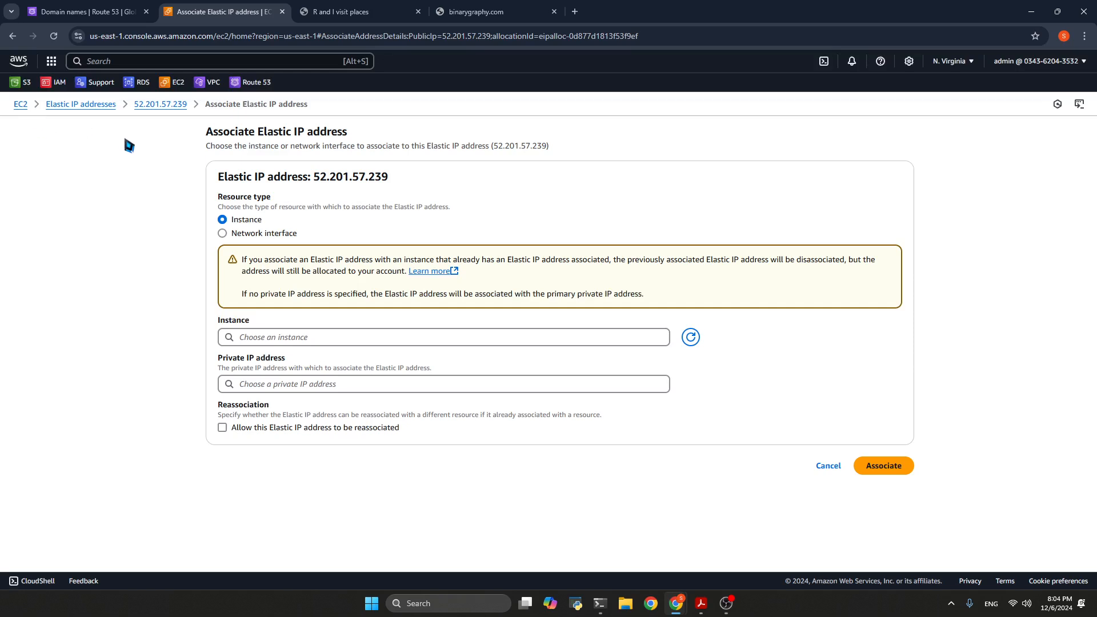
click(21, 105)
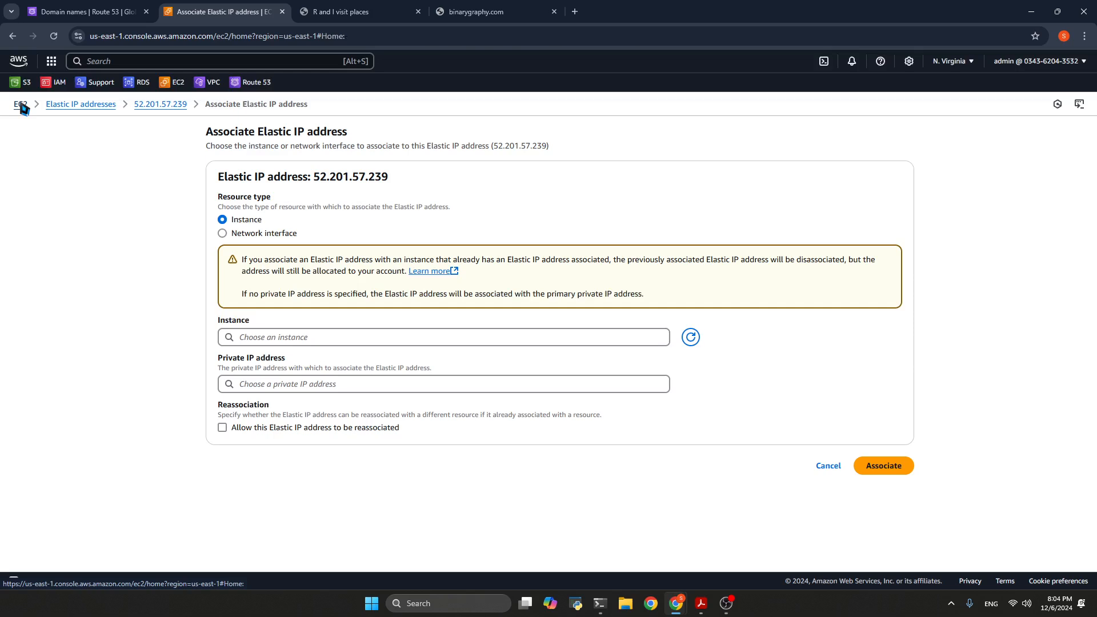
click(237, 183)
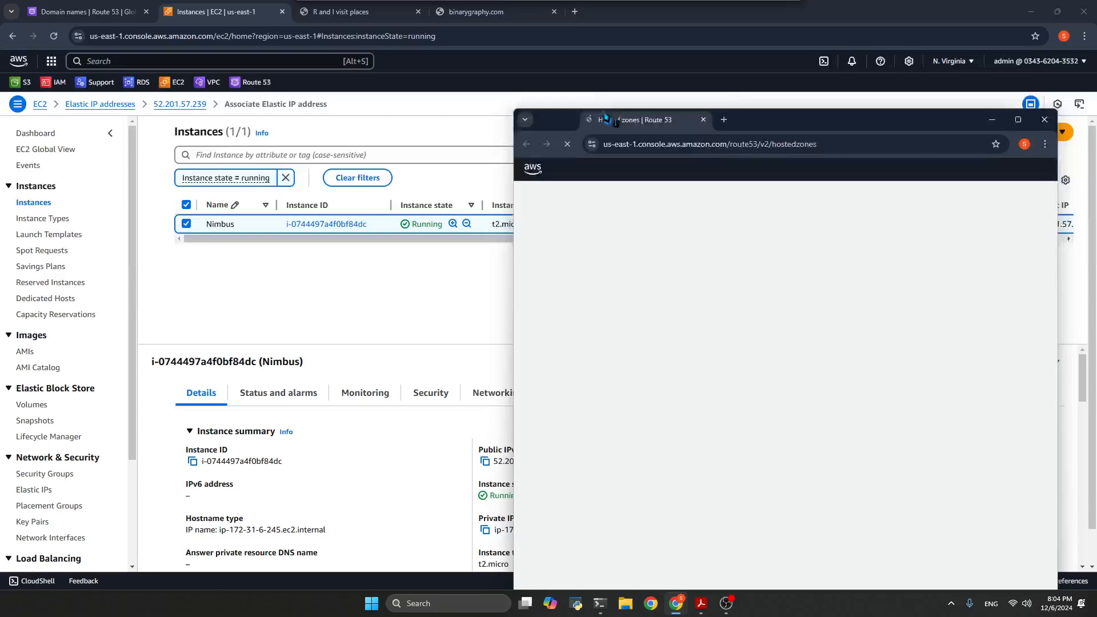
Add the Route 53 hosted zones tab to this browser window and open the binarygraphy.com hosted zone's records
drag(613, 119, 594, 14)
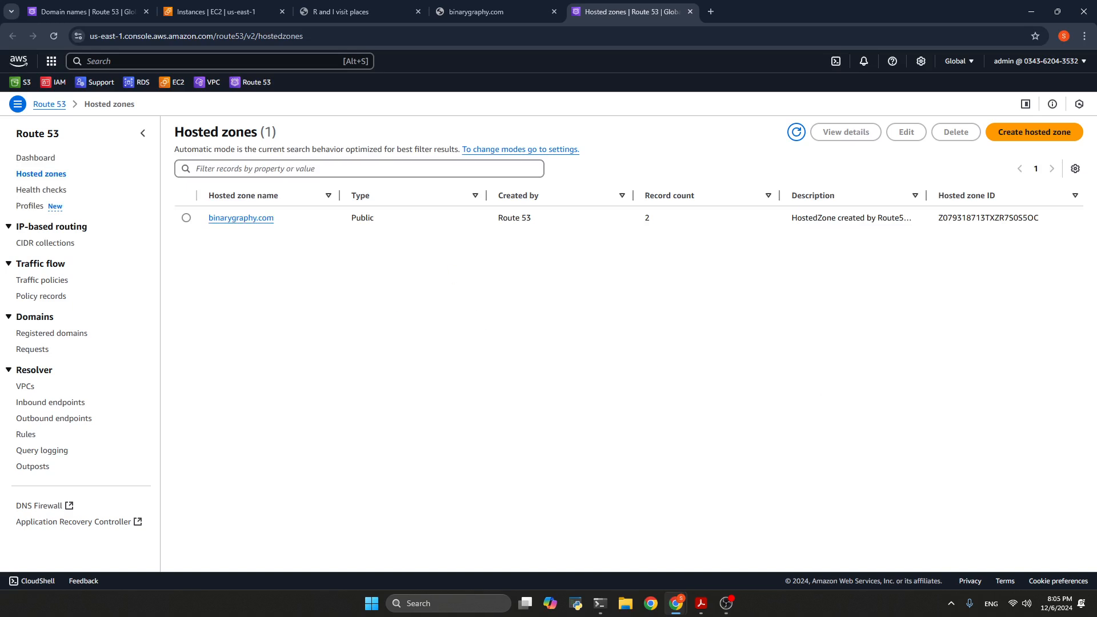
click(55, 177)
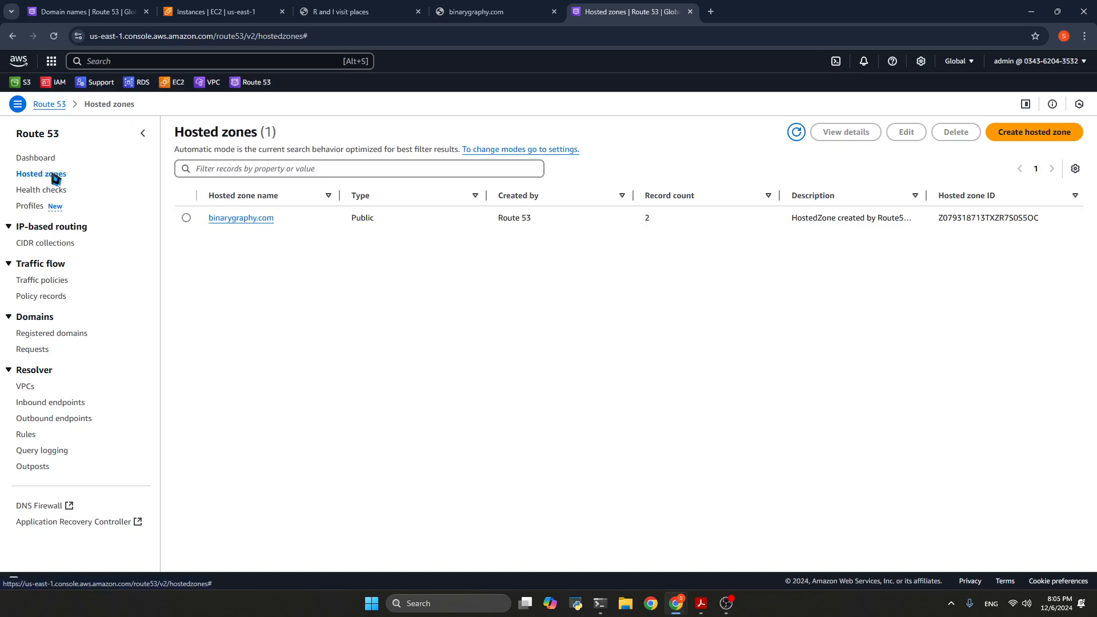
click(187, 217)
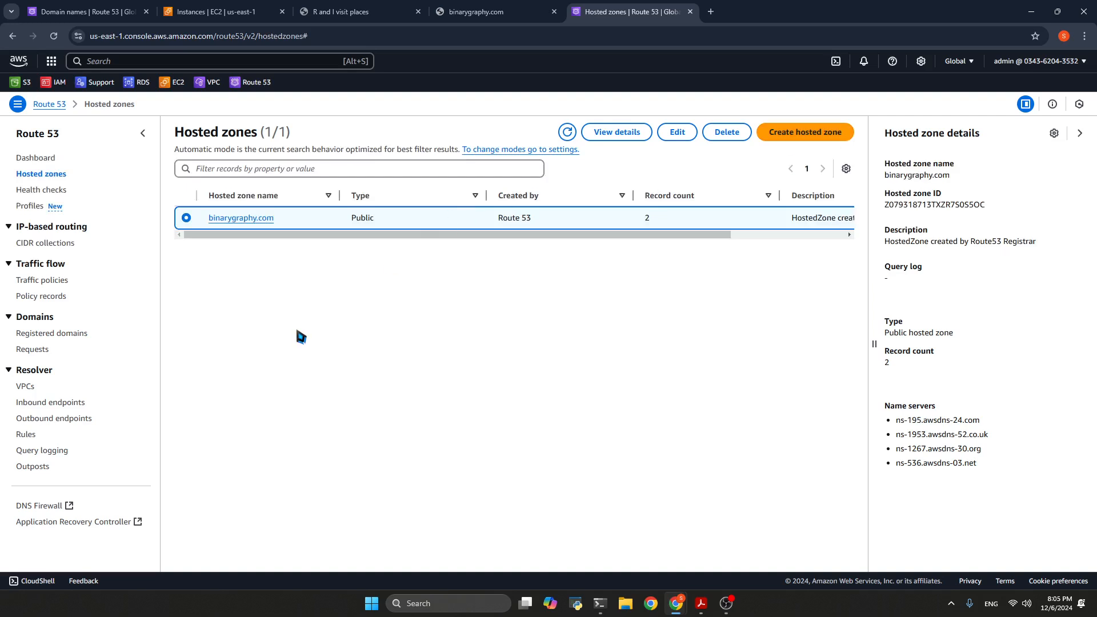
click(249, 219)
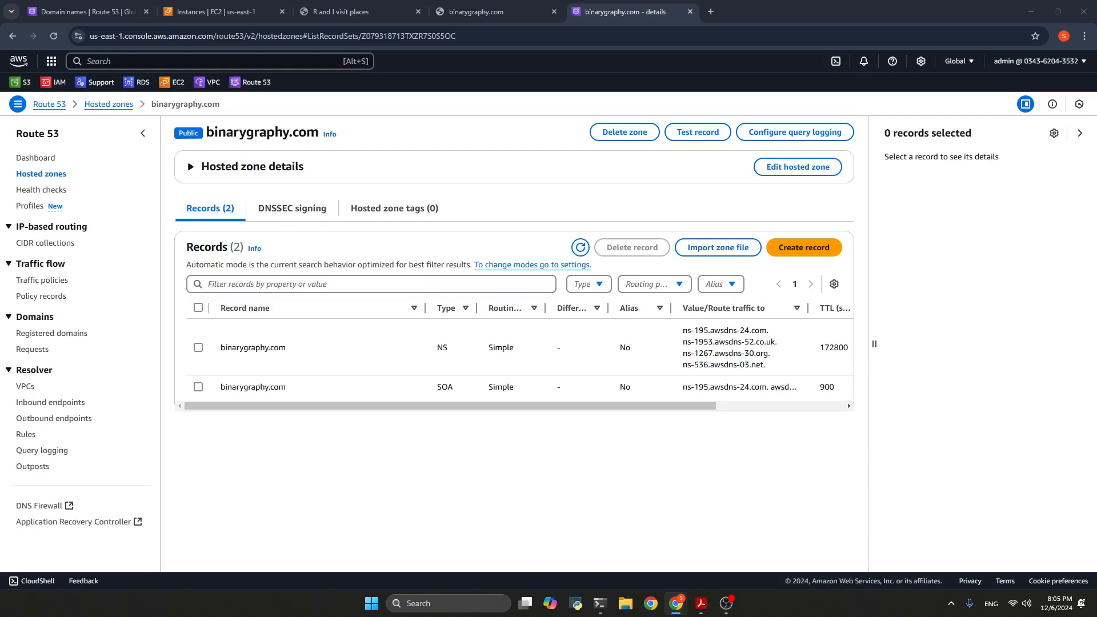
Bring the "Choosing a routing policy" guide into this window, highlight the simple routing policy and the other policies' descriptions, and close its tab
drag(1096, 85, 737, 14)
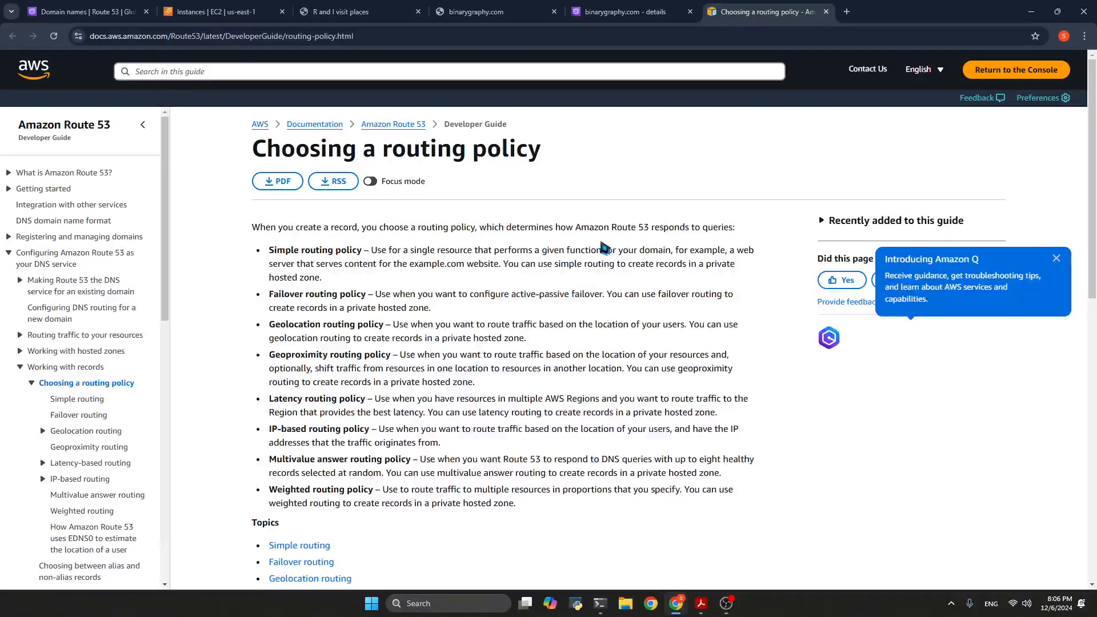
drag(268, 250, 341, 281)
click(343, 280)
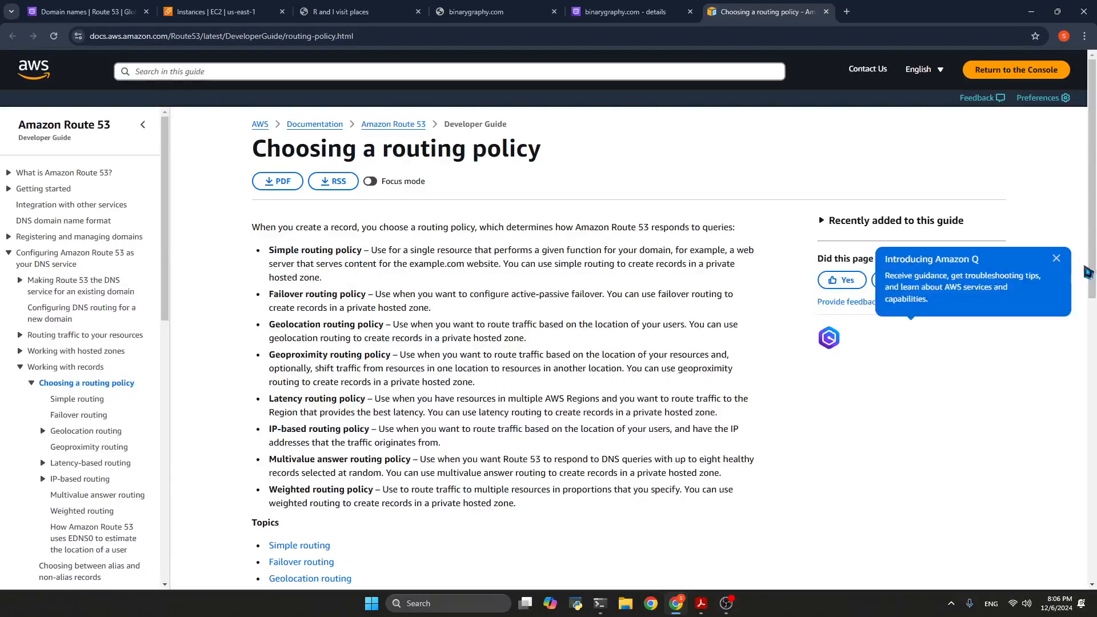
click(1057, 260)
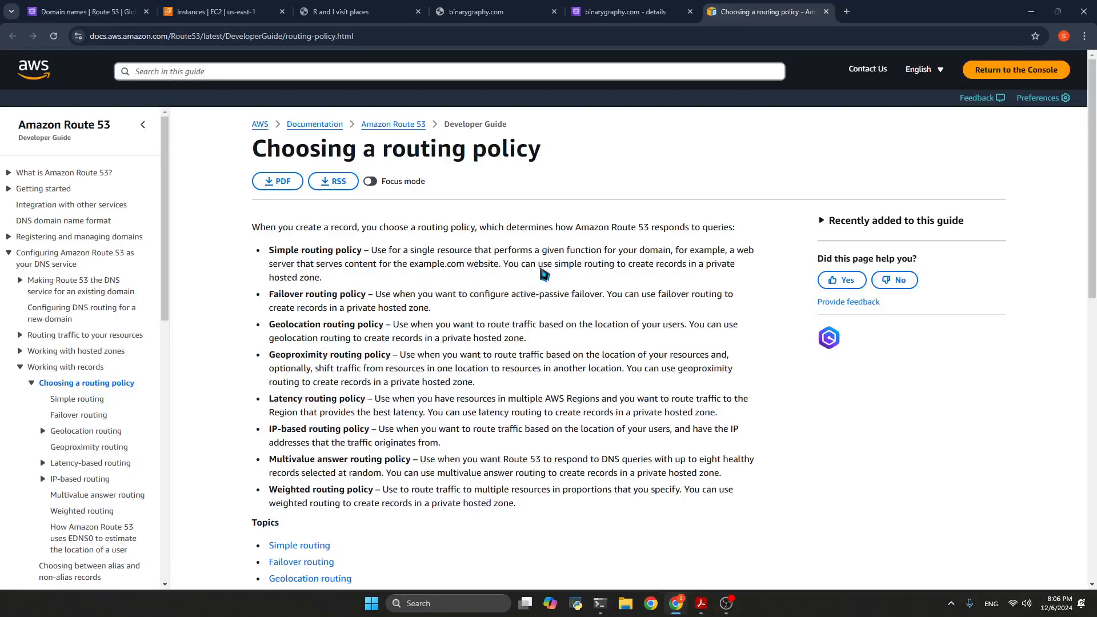
drag(338, 285, 270, 250)
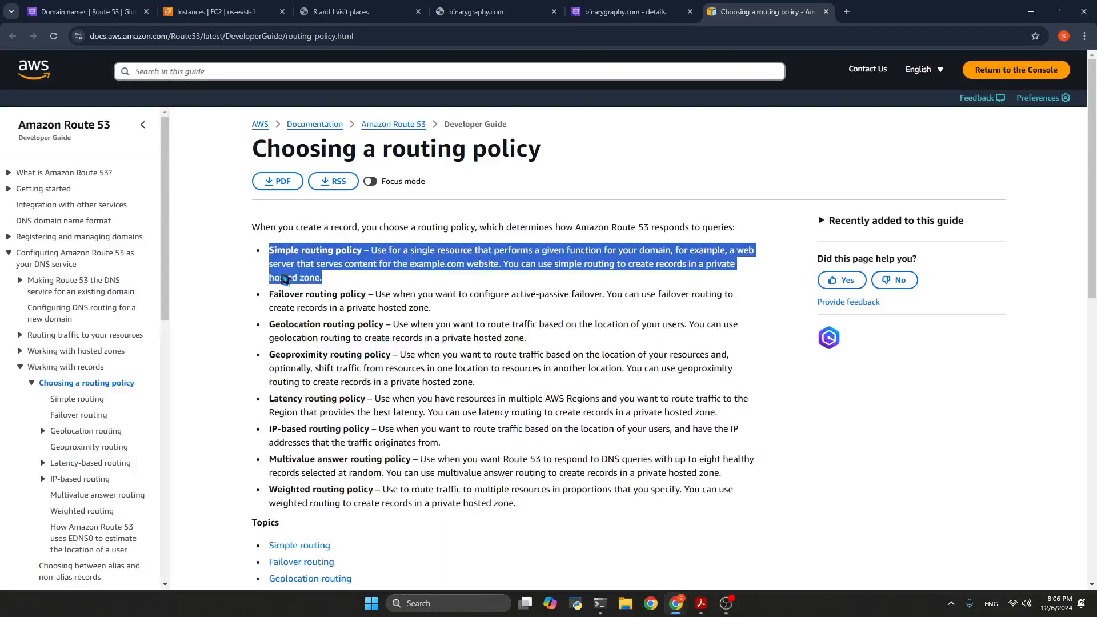
drag(272, 297, 735, 452)
click(736, 457)
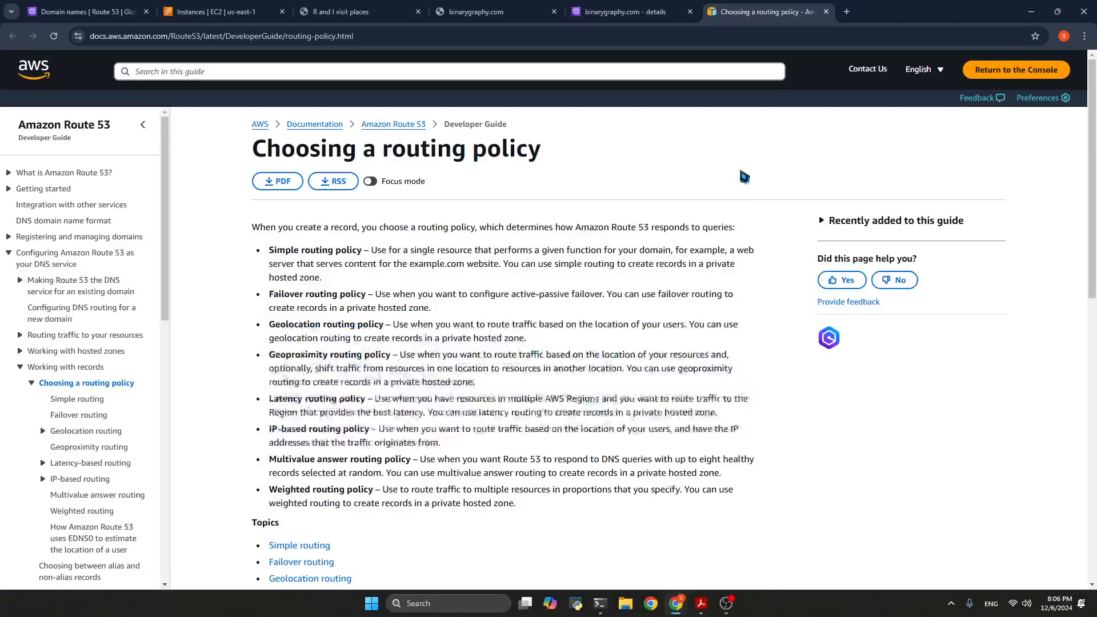
click(827, 11)
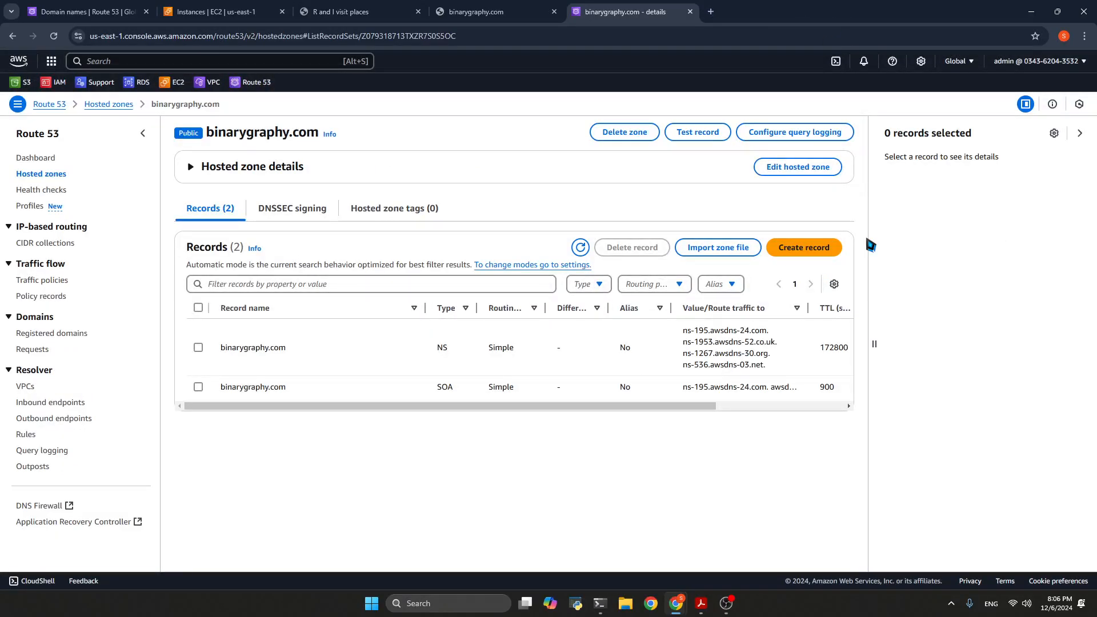
Reopen the closed routing policy guide for another look at simple routing, and close it again
right_click(733, 6)
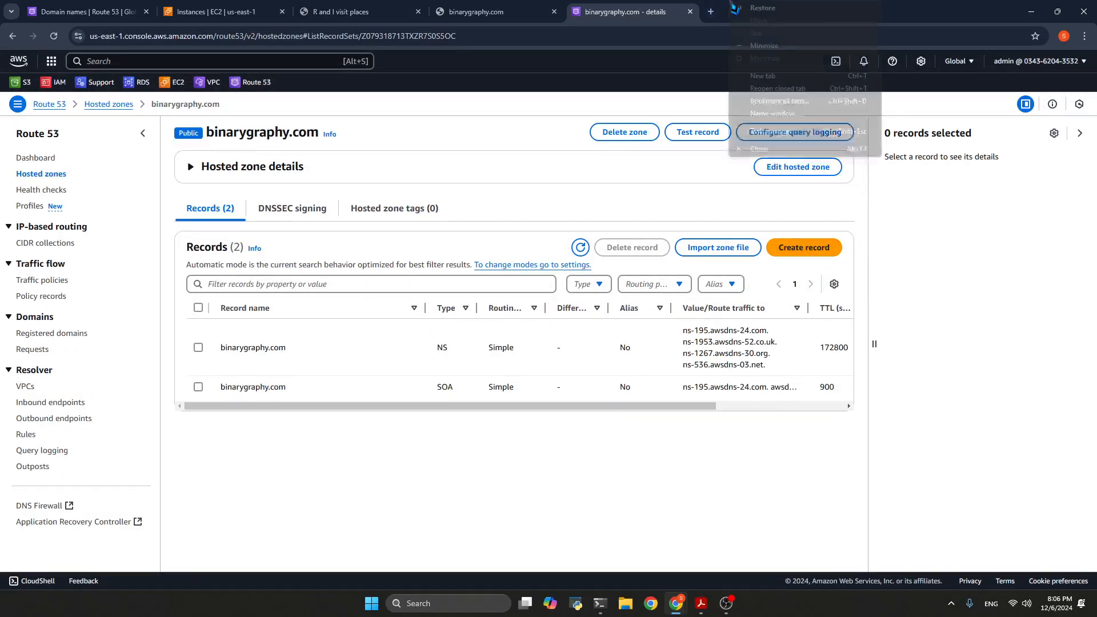
click(773, 89)
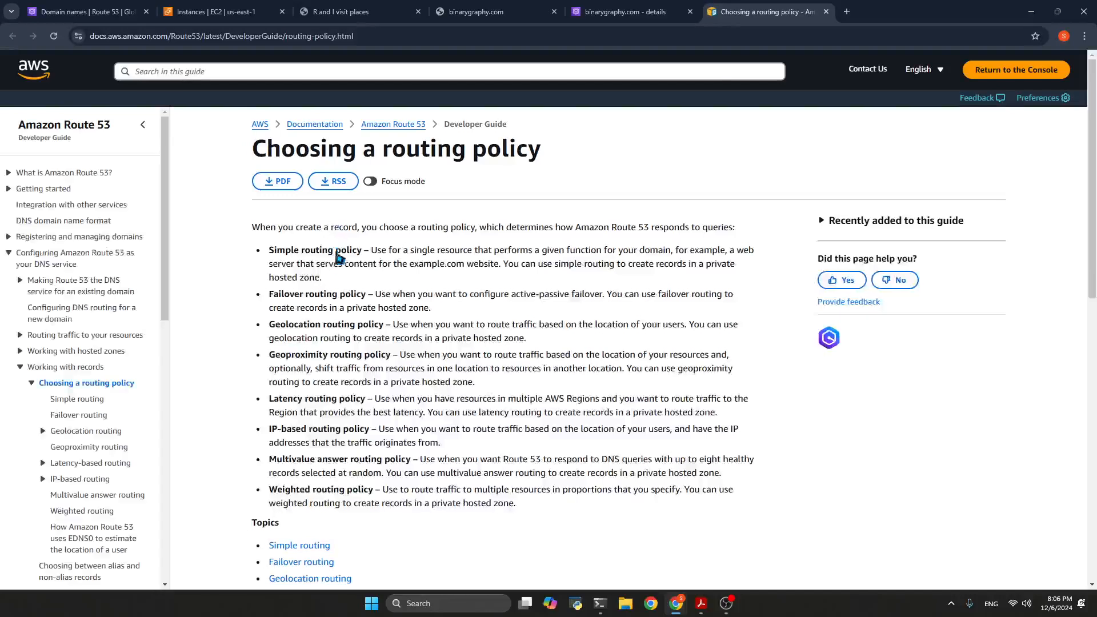
click(826, 12)
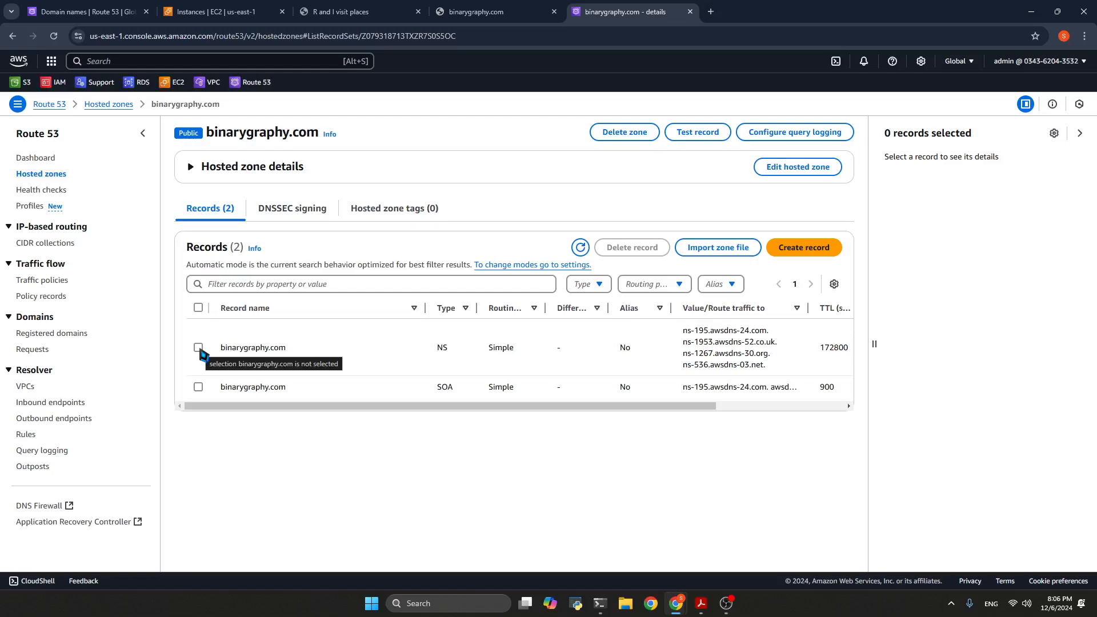
Start a new record in the binarygraphy.com hosted zone, review the quick create form, and keep Simple routing as the routing policy
click(808, 253)
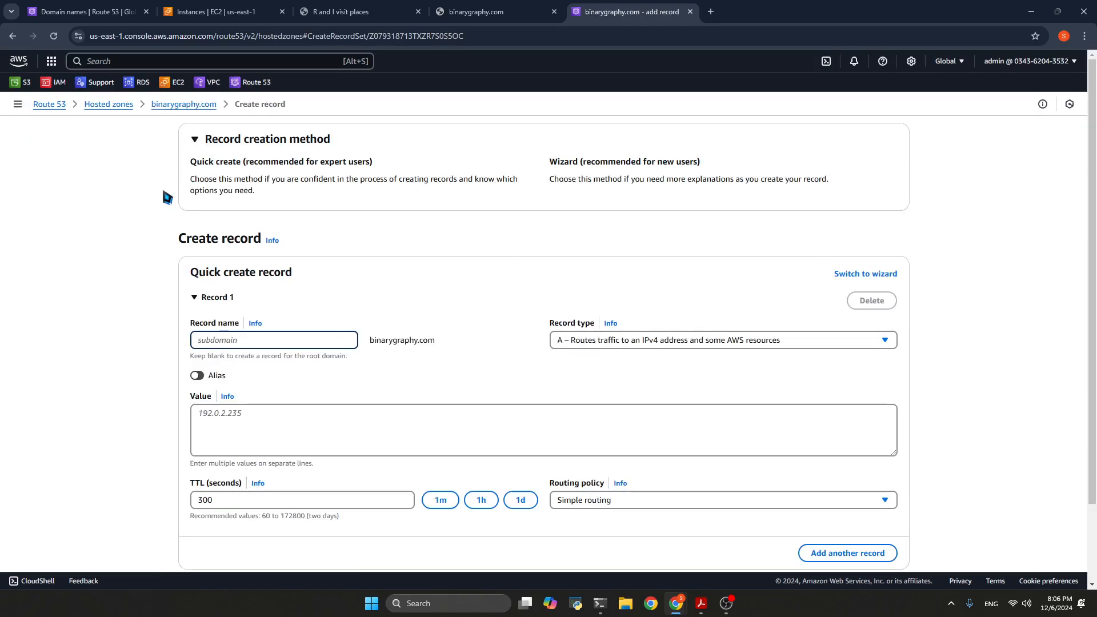
scroll(165, 196, down, 1)
scroll(165, 196, down, 1)
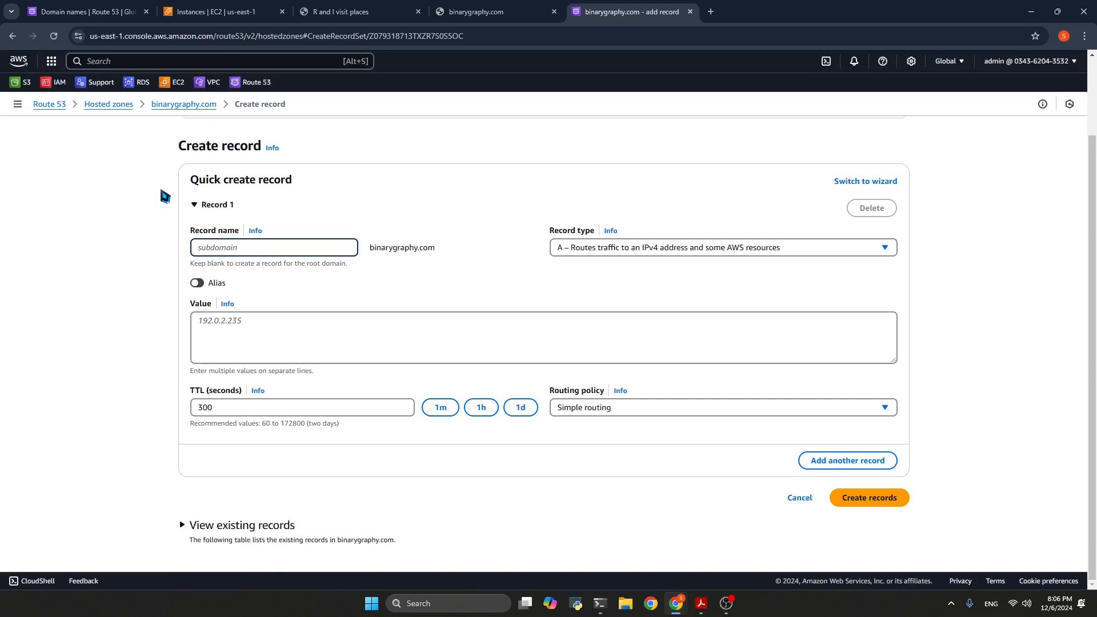
scroll(164, 196, up, 2)
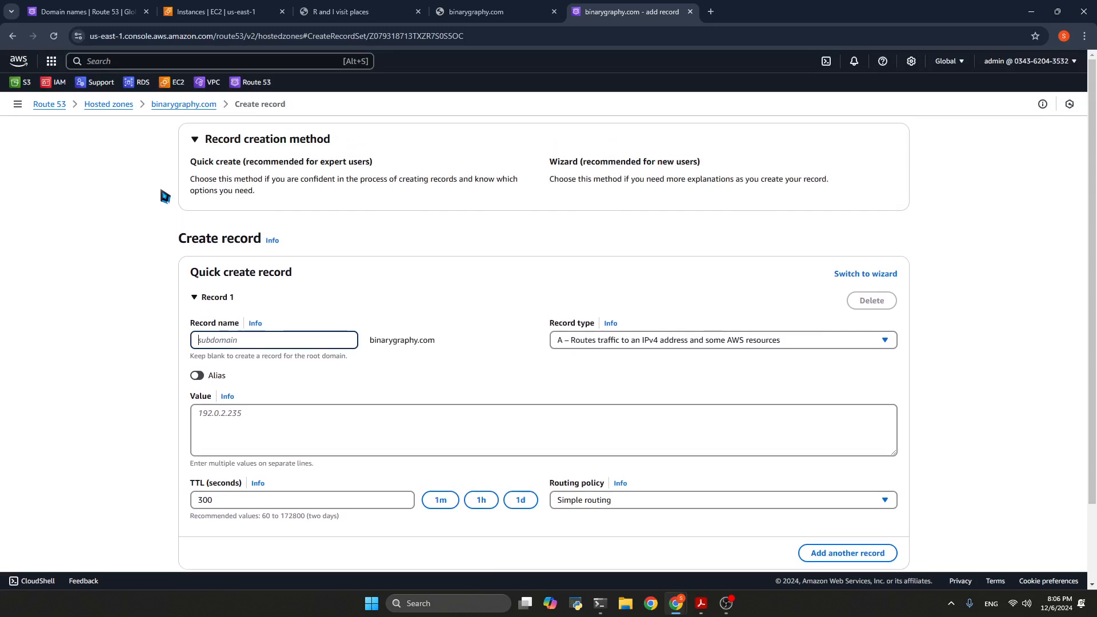
scroll(663, 443, down, 2)
click(643, 414)
click(646, 411)
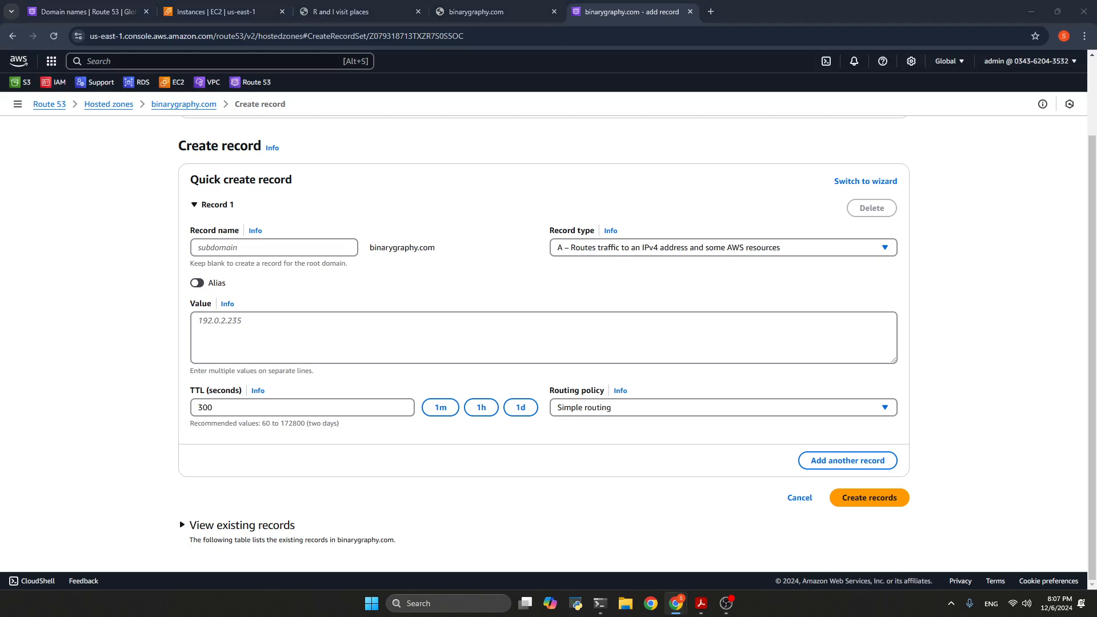
Consult the record values in the guide on routing traffic to EC2, highlight the record name instruction, and put the guide window away
drag(1096, 28, 705, 35)
scroll(627, 299, down, 5)
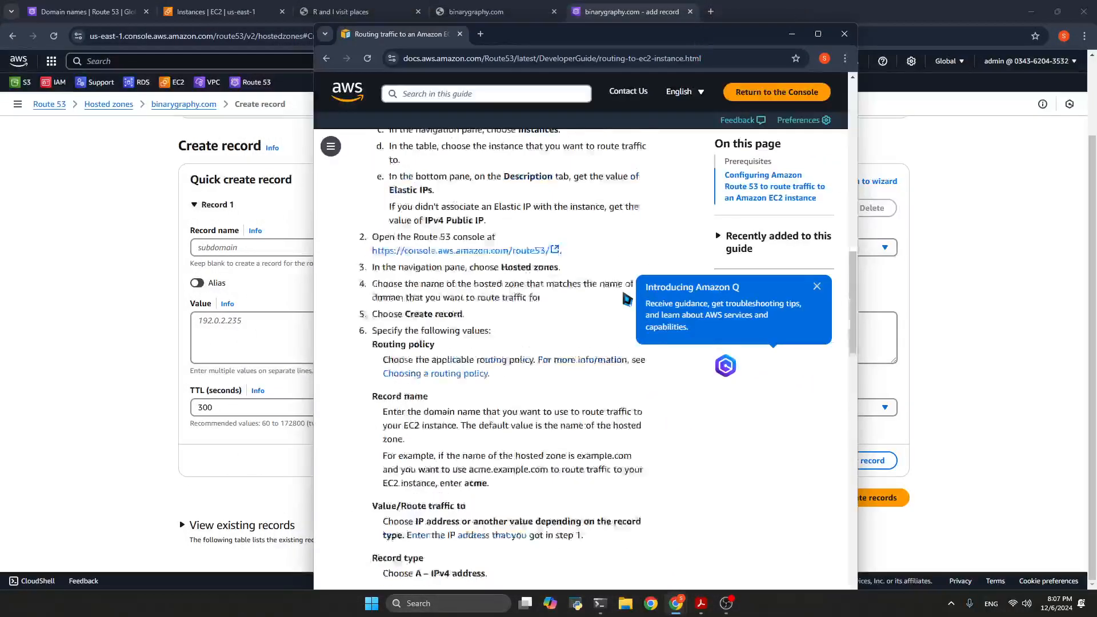
scroll(627, 299, down, 1)
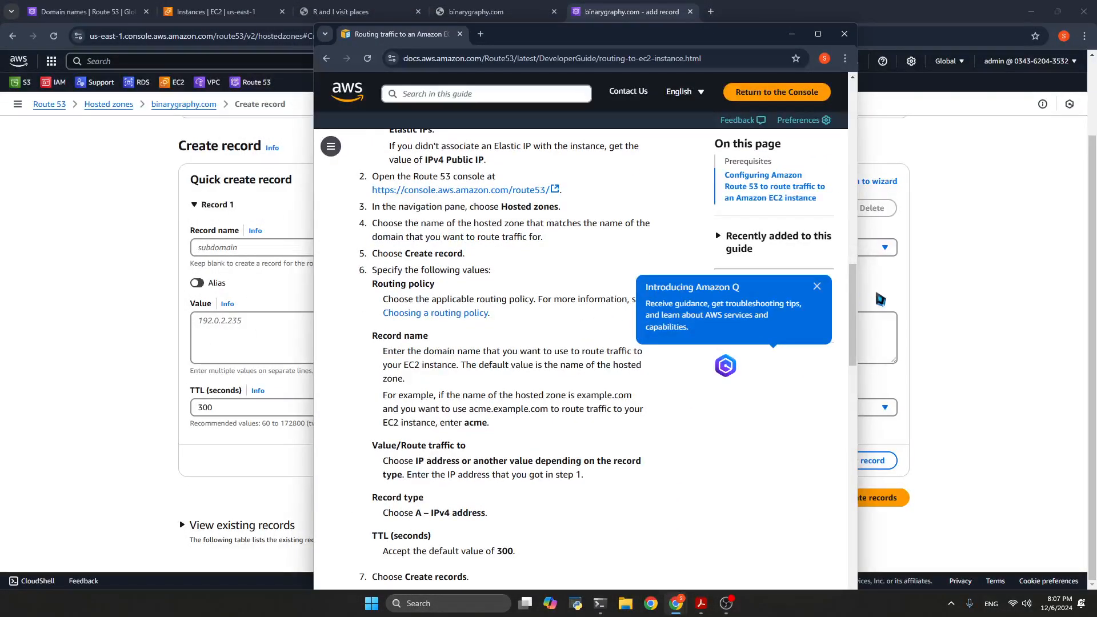
click(817, 286)
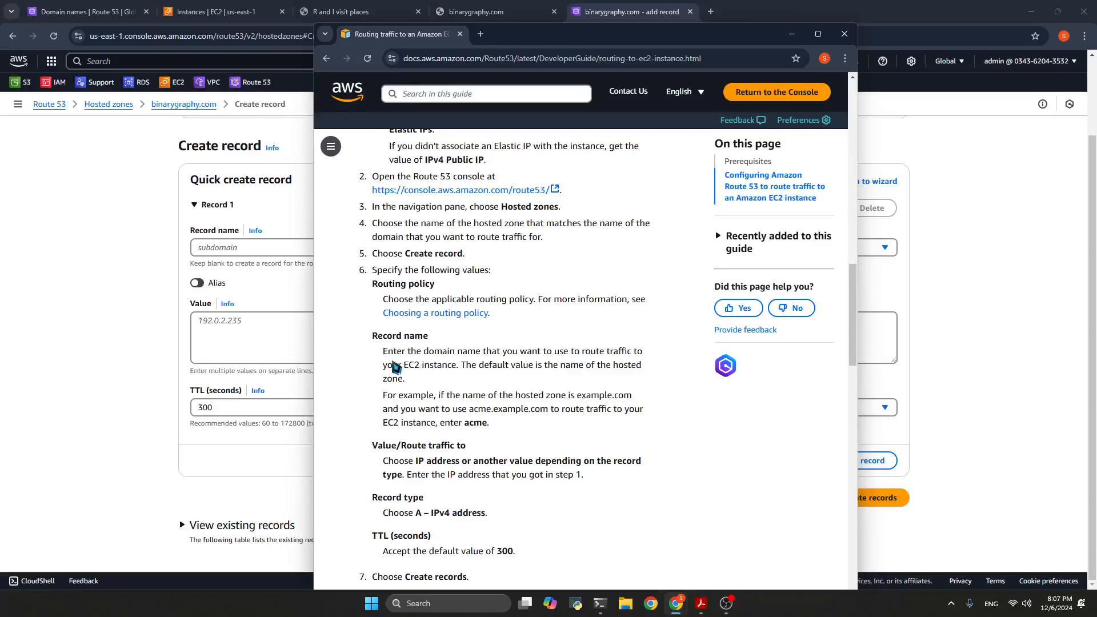
drag(383, 351, 455, 382)
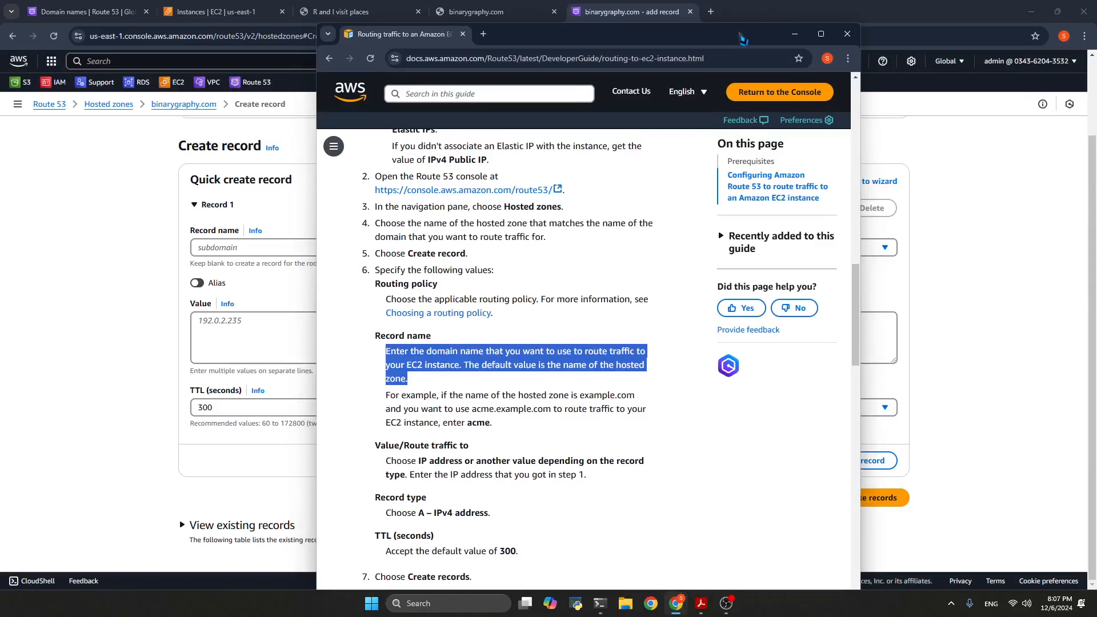
click(791, 34)
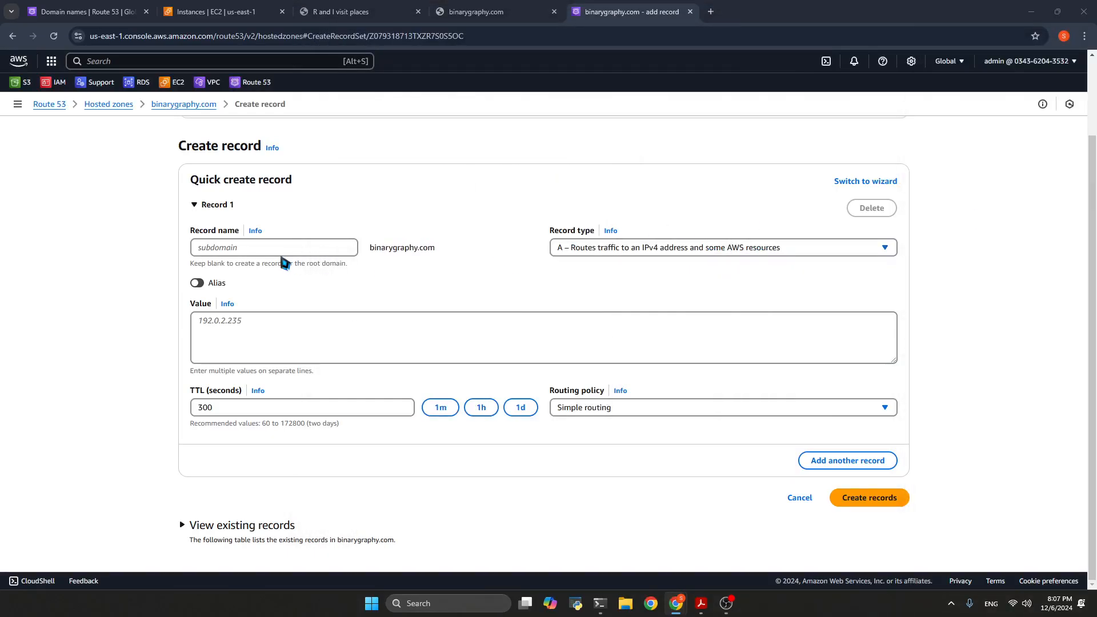
Leave the record name blank for the root domain and set the A record's value to 52.201.57.239
click(385, 246)
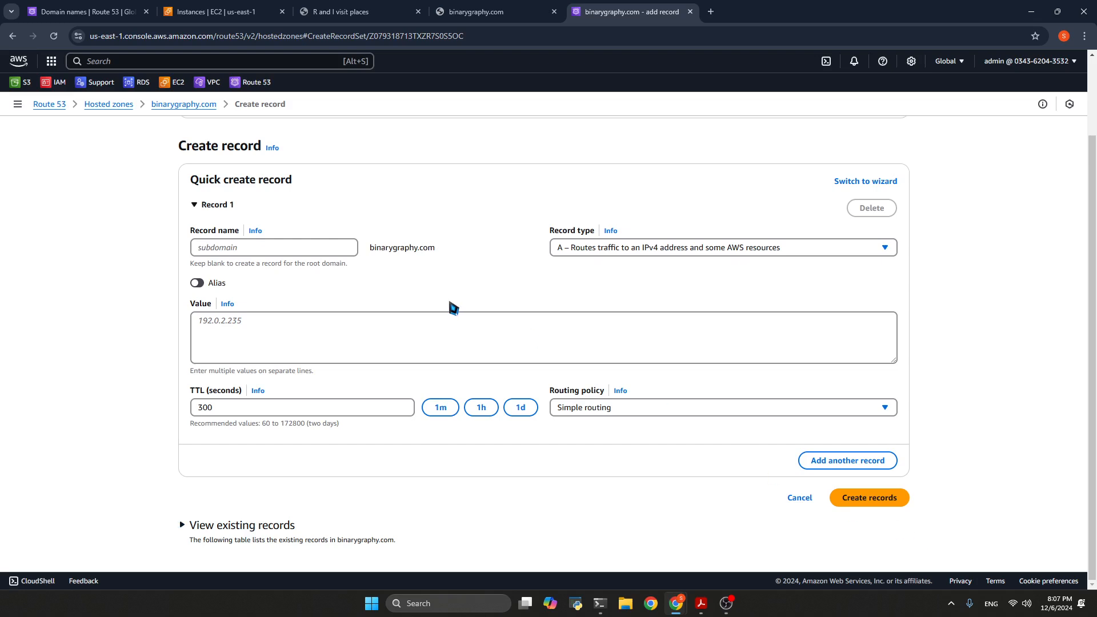
drag(194, 263, 344, 276)
click(357, 272)
drag(1096, 80, 842, 60)
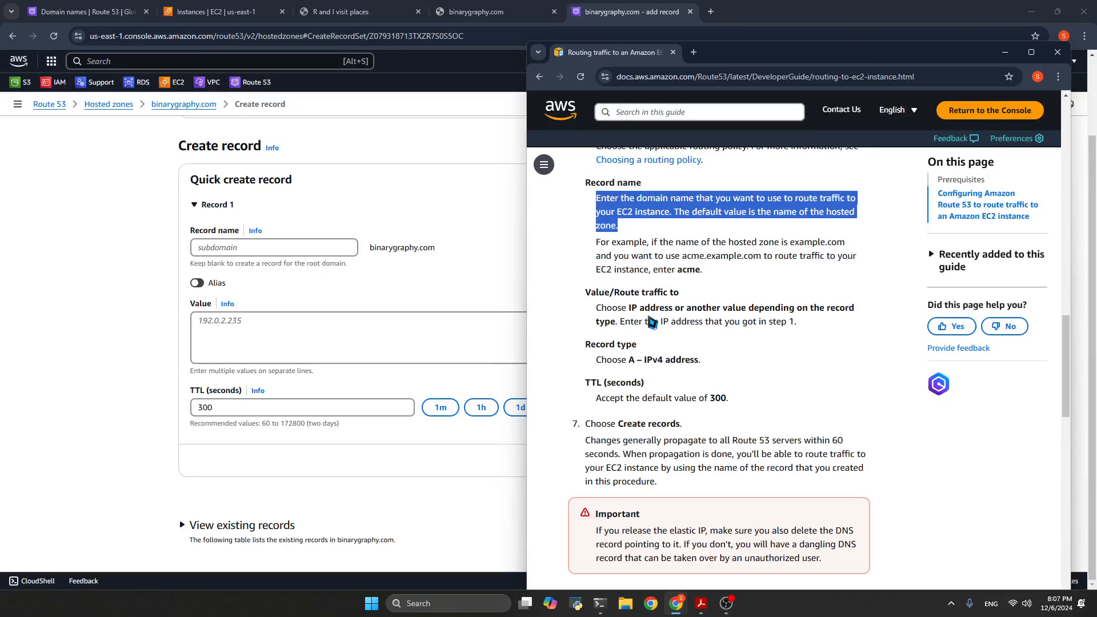
click(364, 344)
text(52.201.57.239)
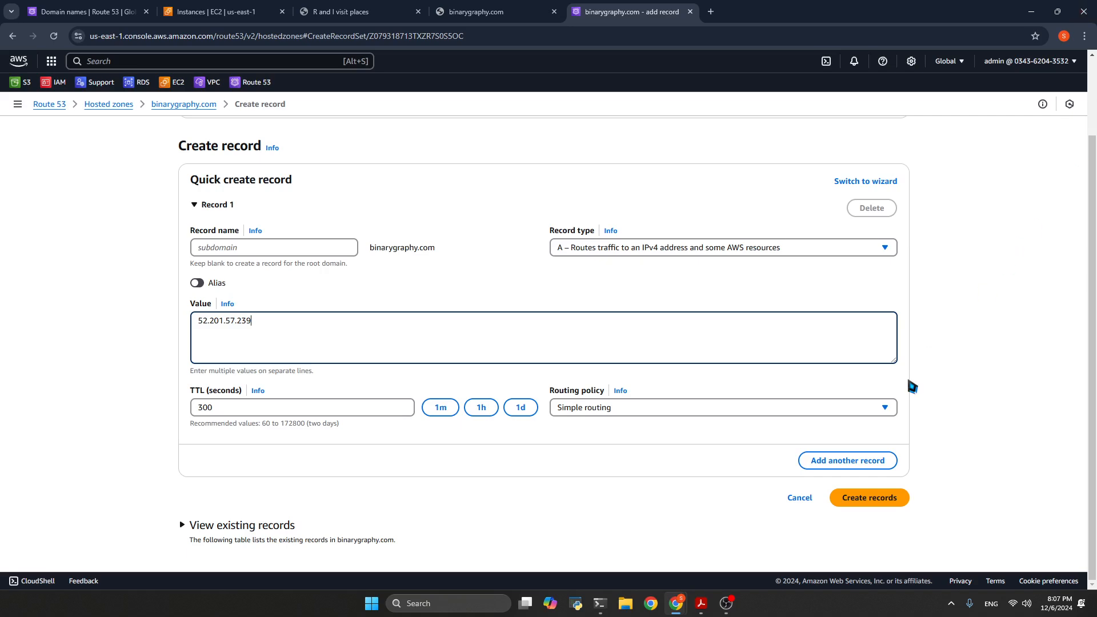
Check the remaining record values against the EC2 routing guide and create the A record with a TTL of 300 seconds
mouse_move(725, 603)
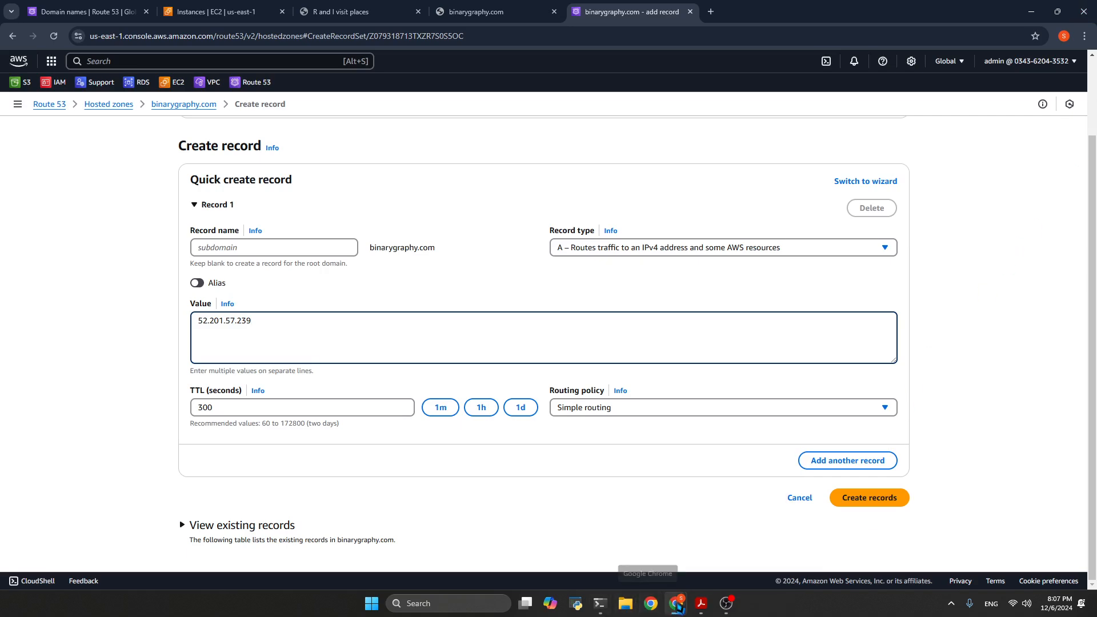
mouse_move(692, 597)
click(860, 526)
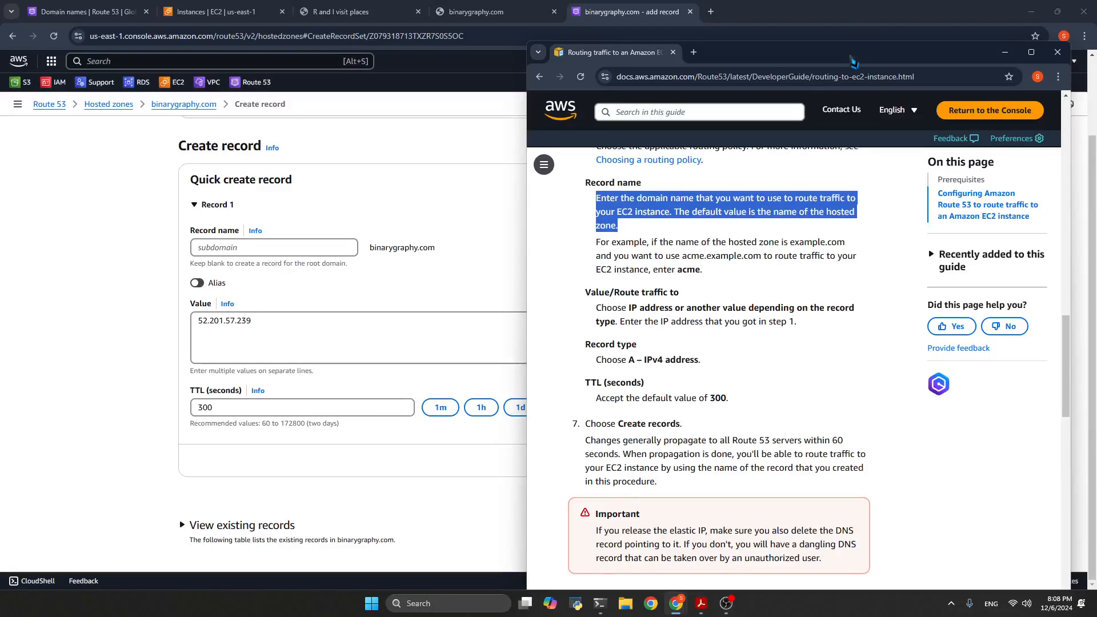
drag(852, 59, 1096, 75)
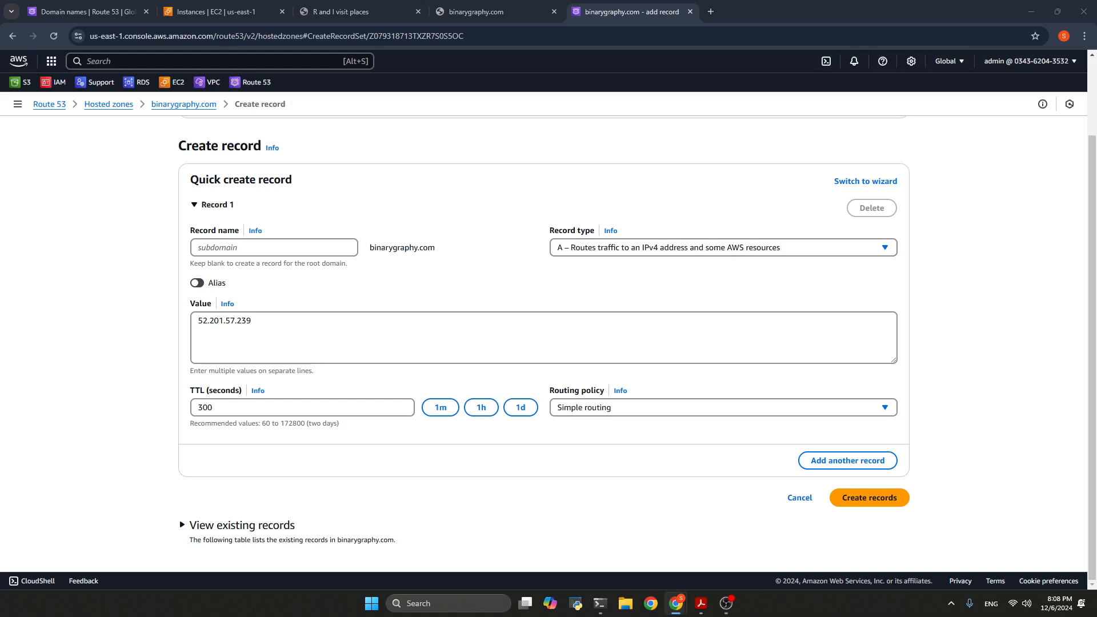
click(889, 497)
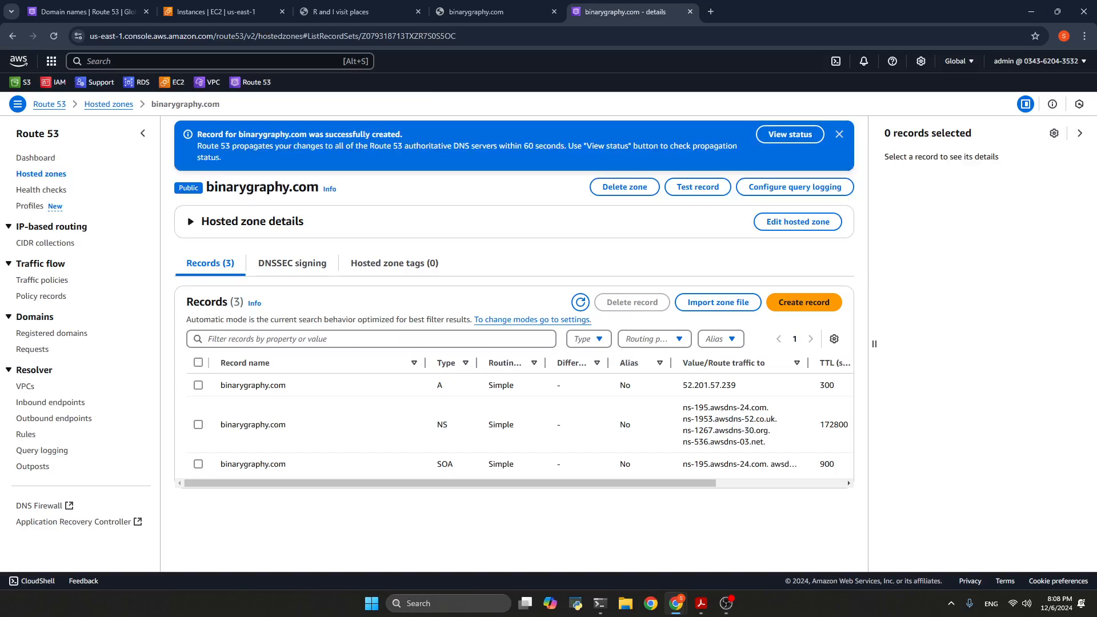
Consult the EC2 routing guide's notes on creating records and propagation, and reload binarygraphy.com to test the new A record
drag(1096, 114, 812, 67)
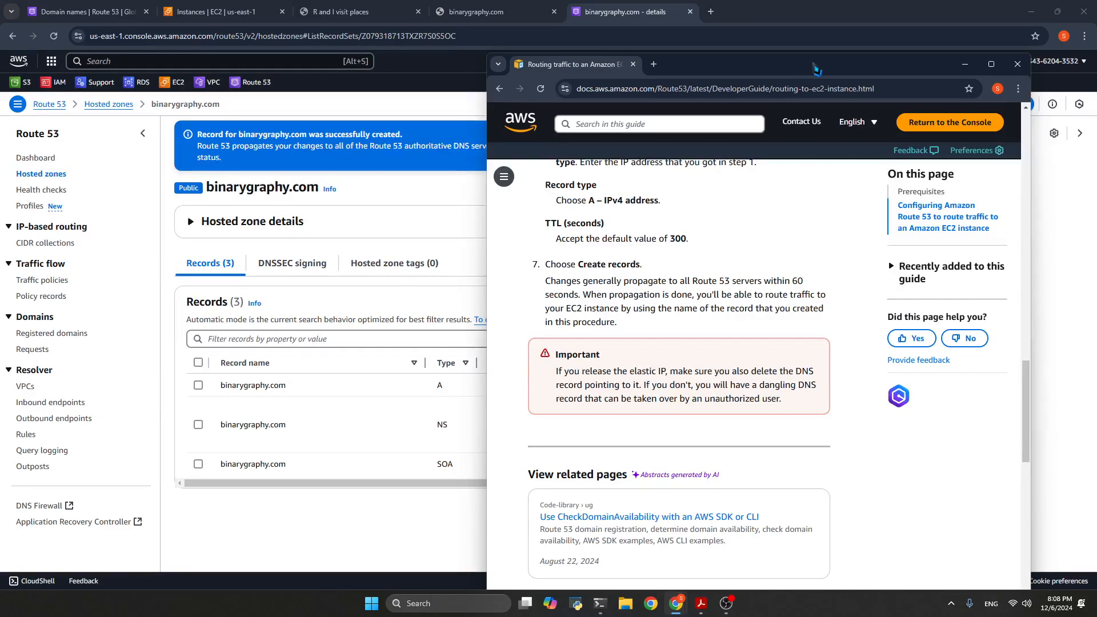
drag(815, 65, 1096, 80)
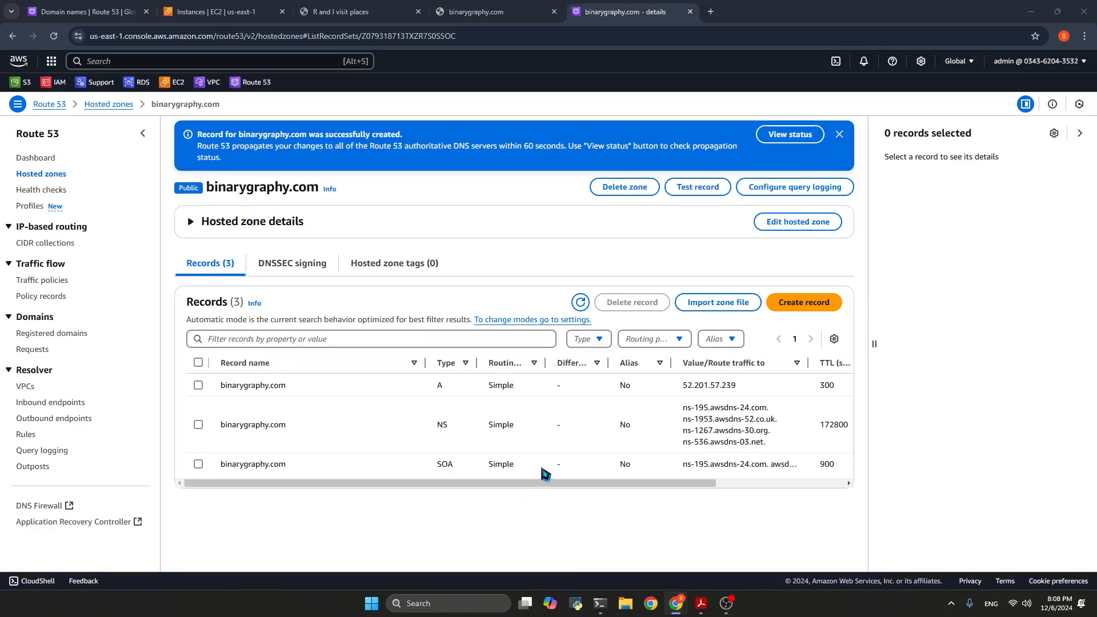
click(503, 13)
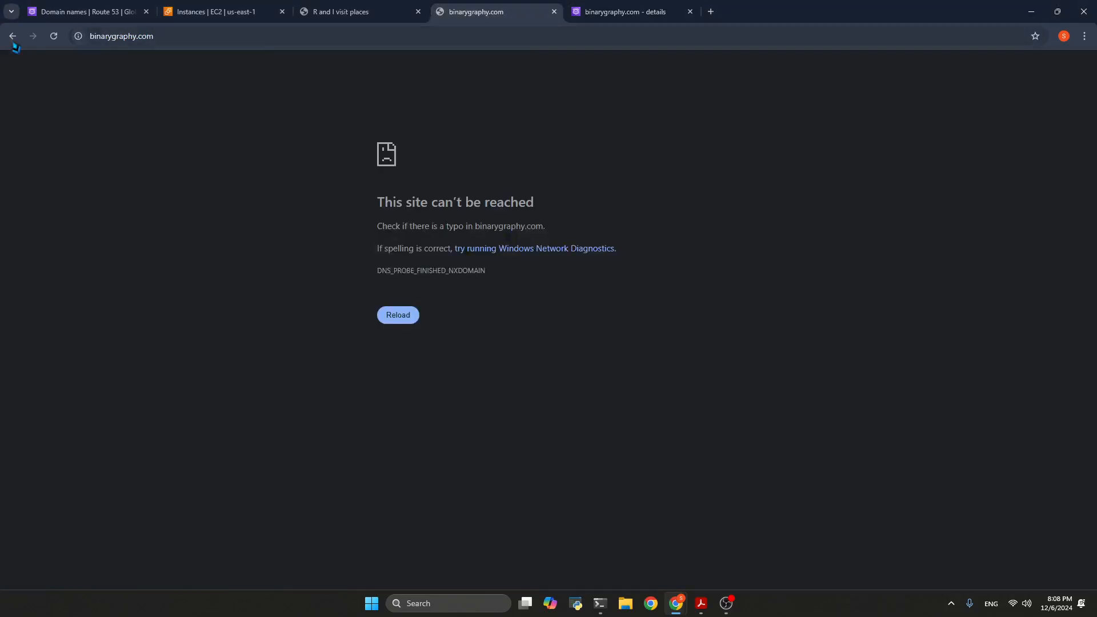
click(55, 38)
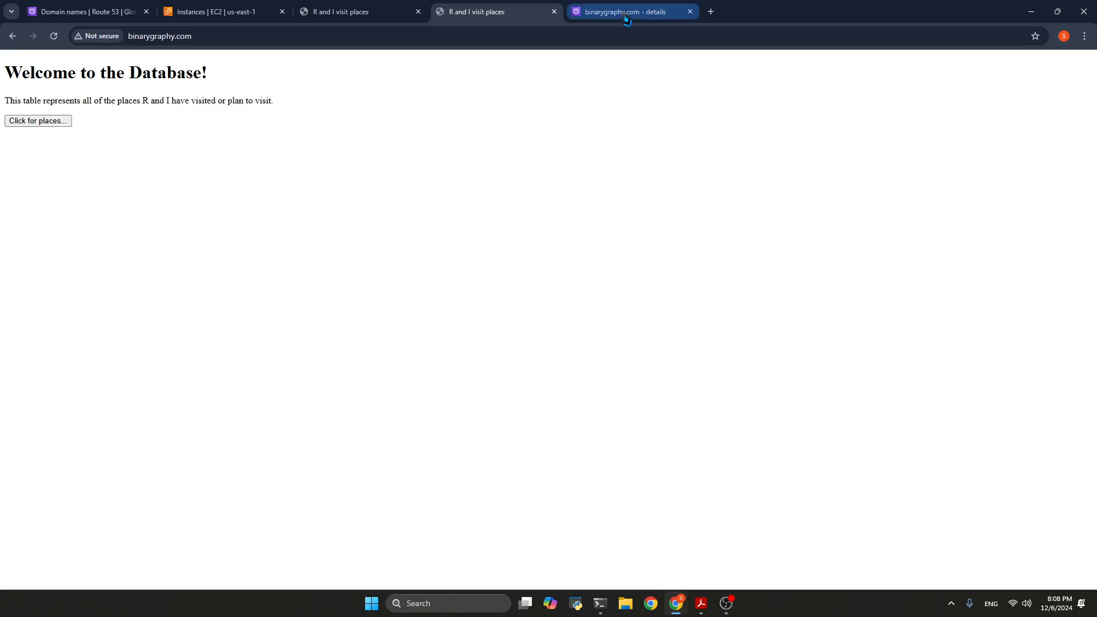
Review the binarygraphy.com hosted zone records alongside the loaded website, and minimize the browser window
click(630, 14)
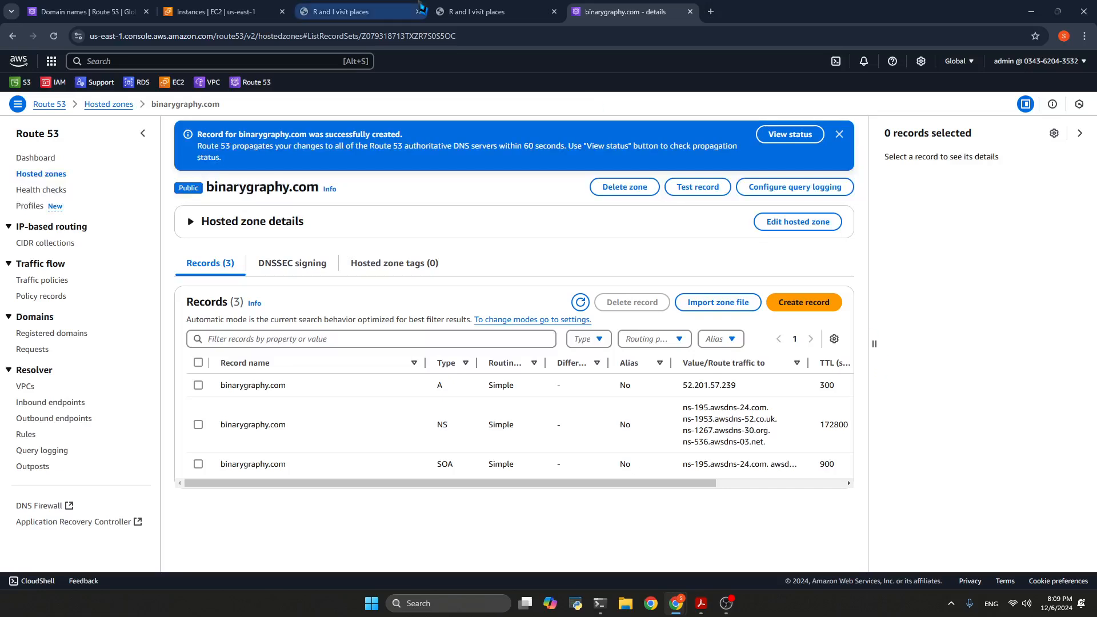
click(535, 8)
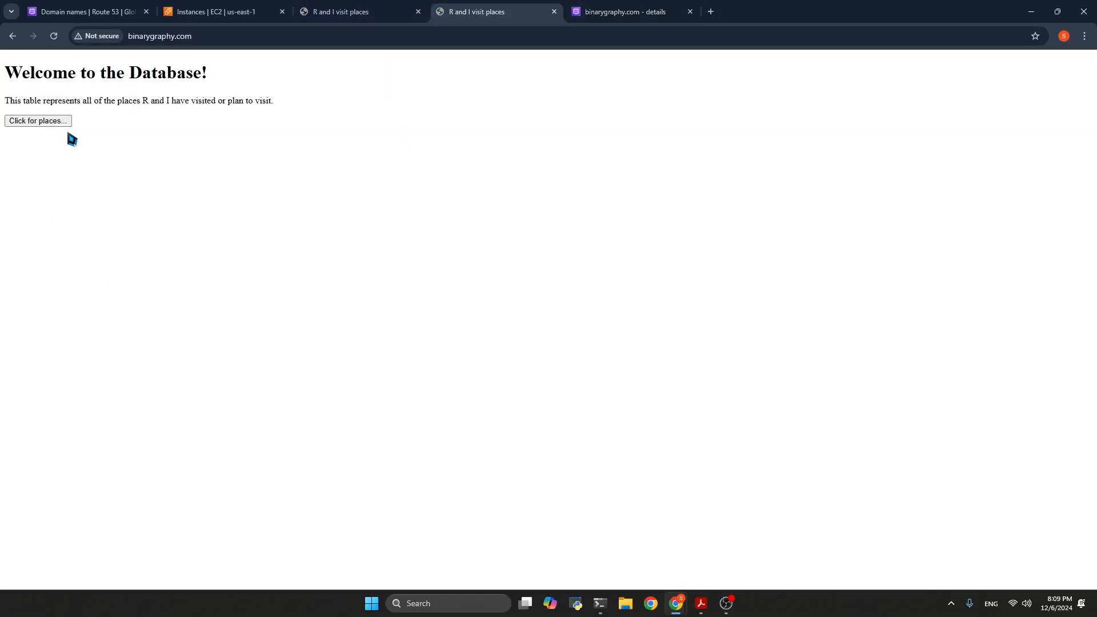
click(660, 15)
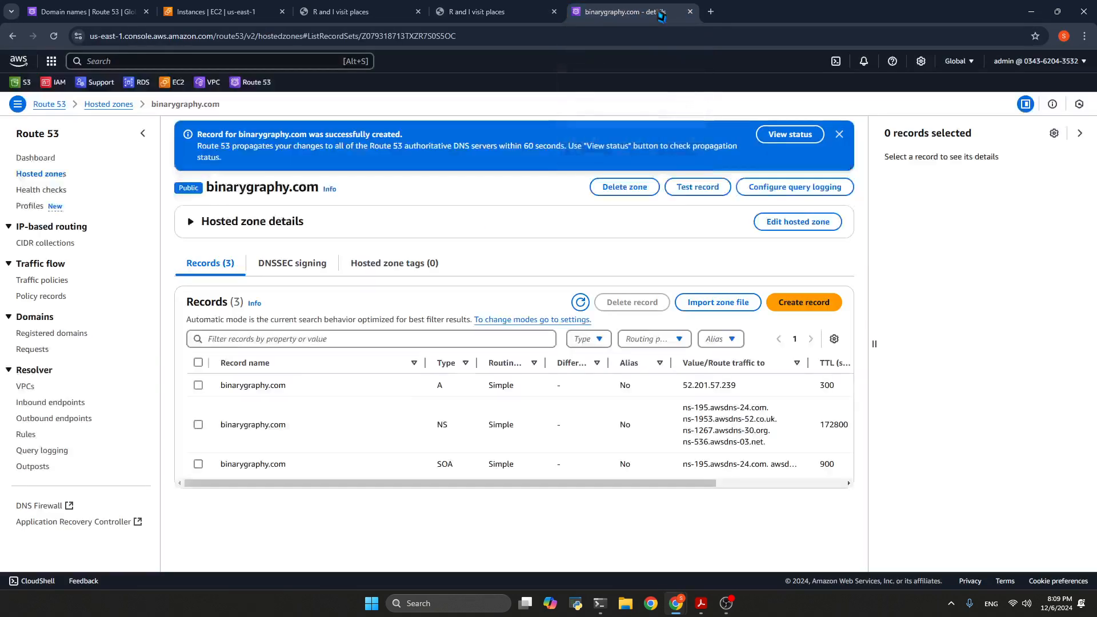
click(1031, 11)
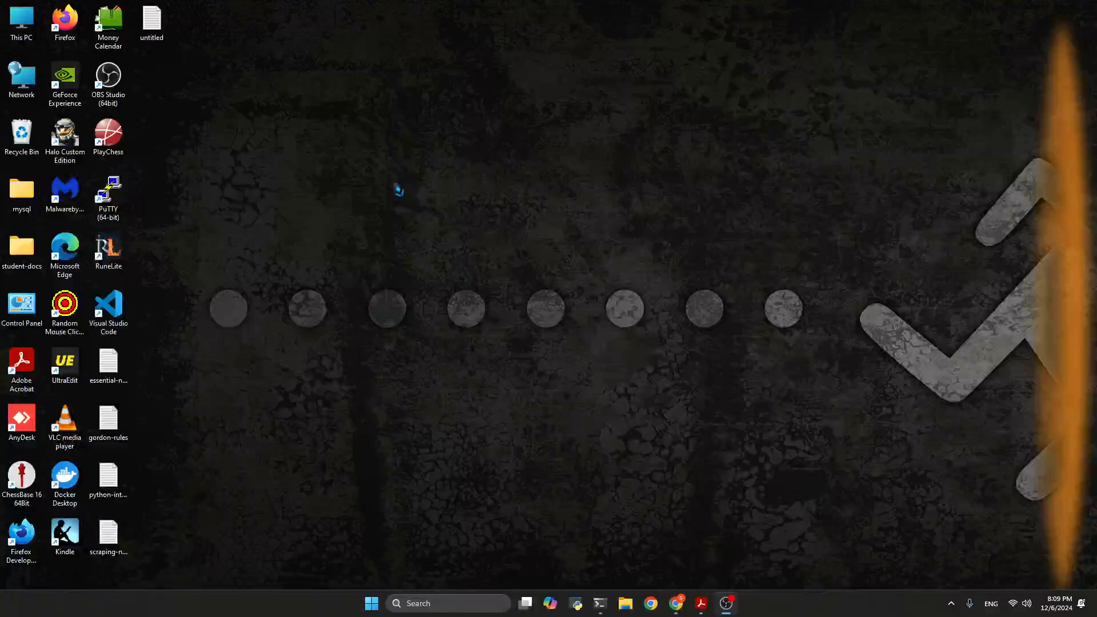